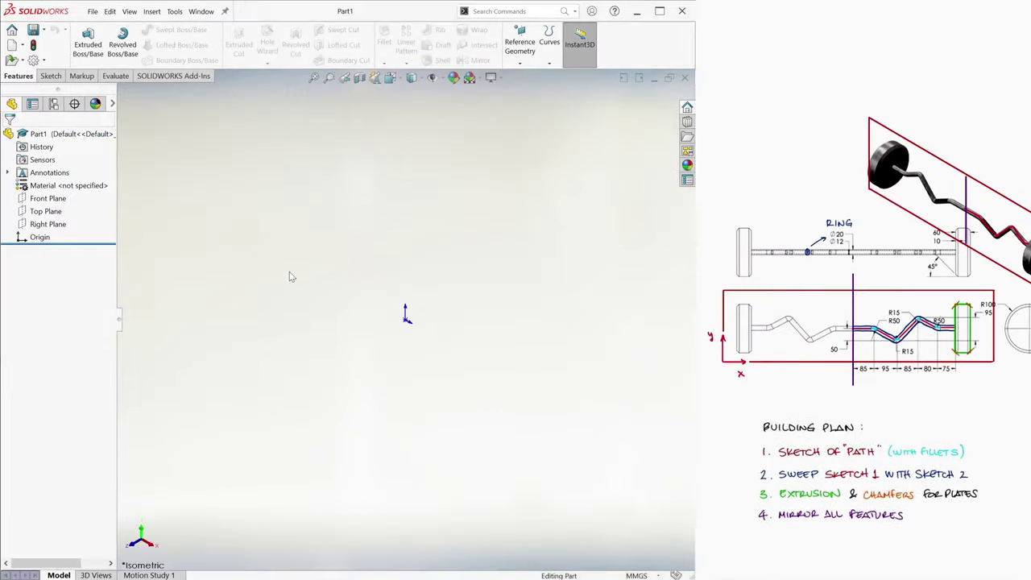
- On the Front Plane, sketch a five-segment zigzag path from the origin, with horizontal first and last lines
click(51, 76)
click(83, 44)
click(248, 196)
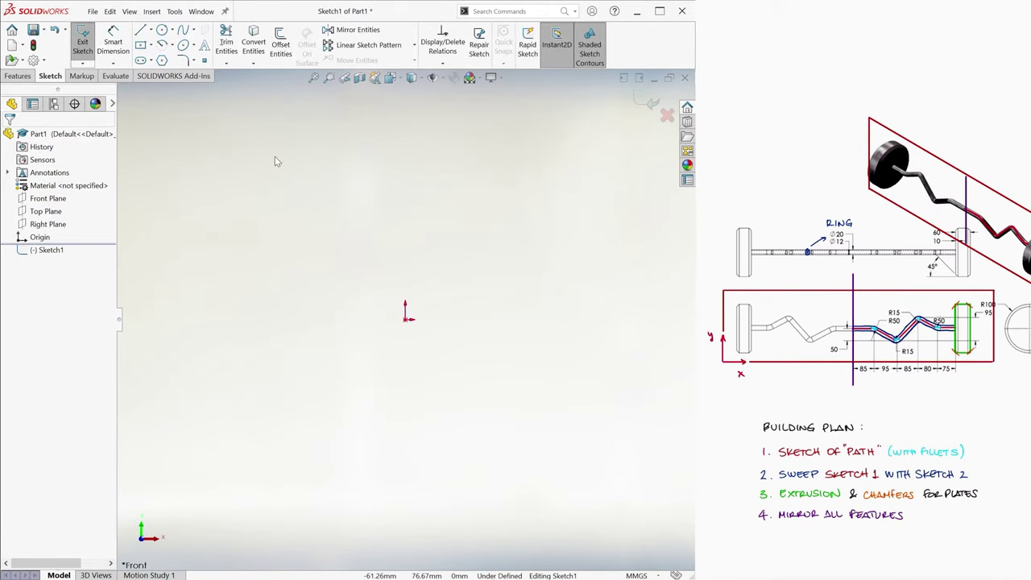
key(l)
click(328, 322)
click(388, 322)
click(445, 355)
click(509, 287)
click(532, 323)
click(580, 323)
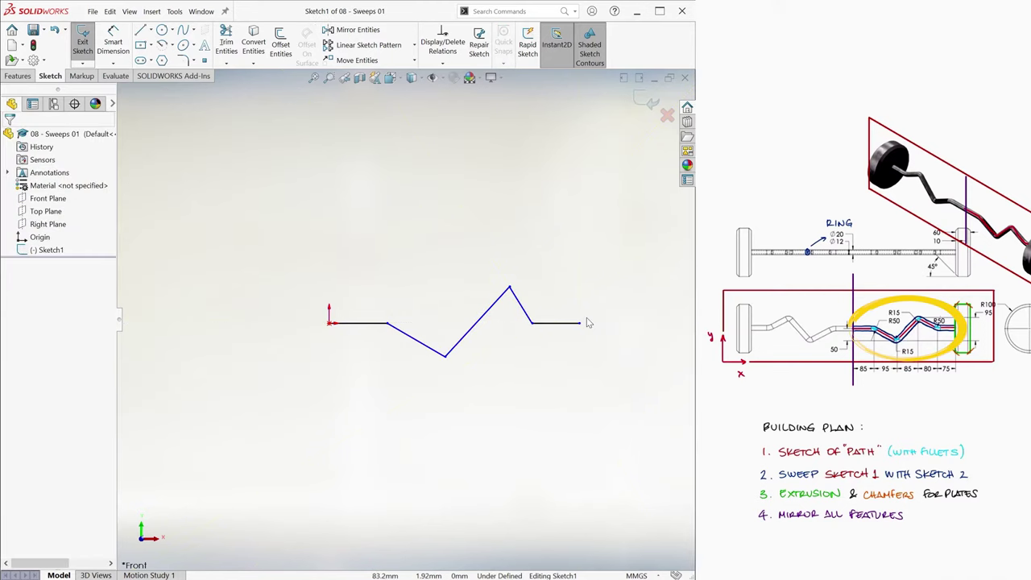
- Dimension the first horizontal line at 85 mm and the horizontal spans of the next two segments at 95 mm and 85 mm
click(118, 39)
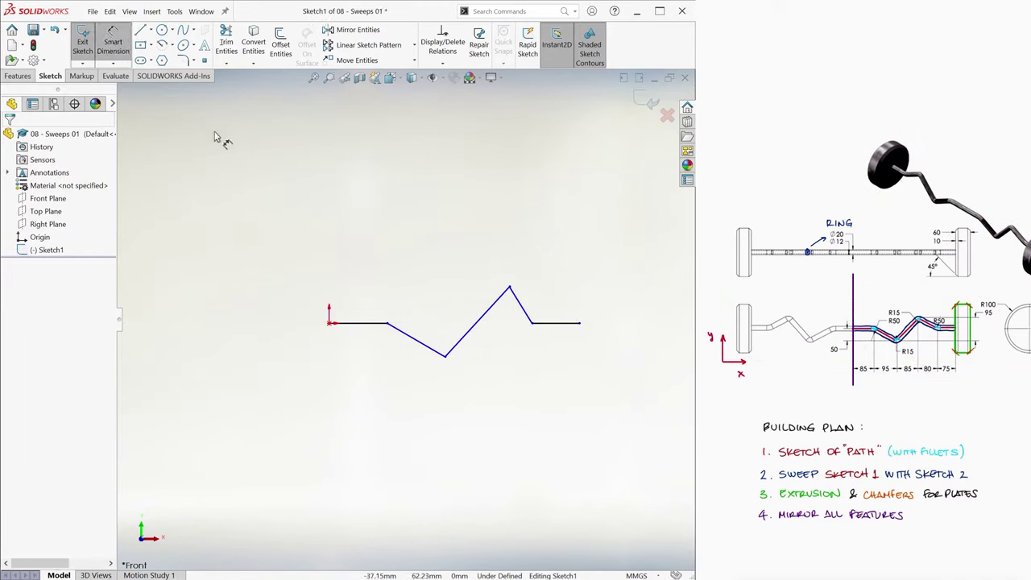
click(358, 323)
click(355, 271)
key(Return)
click(387, 323)
click(445, 355)
click(423, 252)
text(95)
key(Return)
click(452, 356)
click(510, 287)
click(483, 225)
text(85)
key(Return)
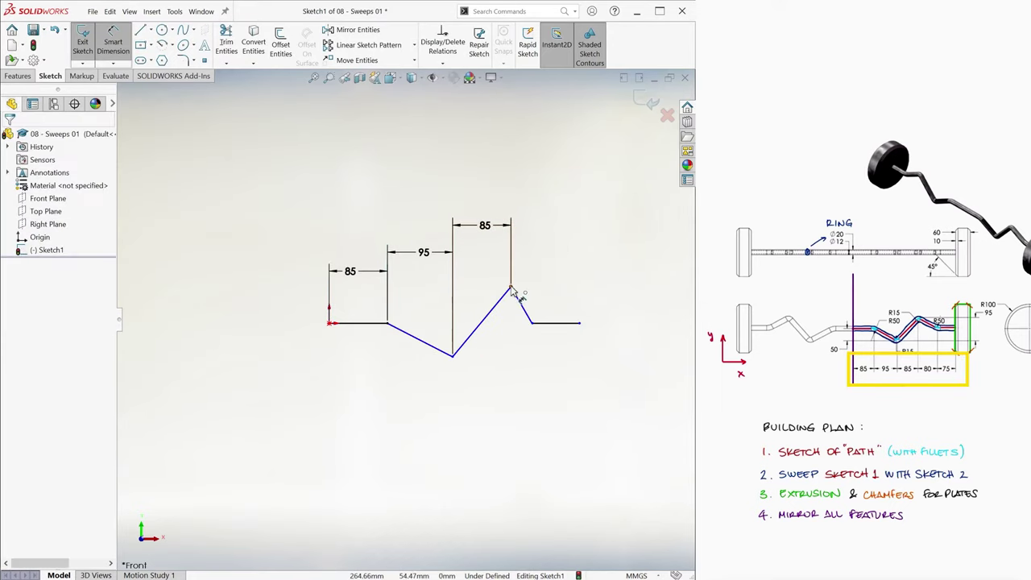
- Set the second descending segment's horizontal span to 80 mm and the final horizontal line's length to 75 mm
click(511, 288)
click(532, 323)
click(536, 208)
text(80)
key(Return)
click(573, 323)
click(573, 393)
text(75)
key(Return)
- Set the first descending segment's vertical drop to 50 mm and the height between the valley and the peak to 95 mm
click(387, 323)
click(452, 355)
click(293, 343)
text(50)
key(Return)
click(452, 355)
click(511, 286)
click(637, 322)
text(95)
key(Return)
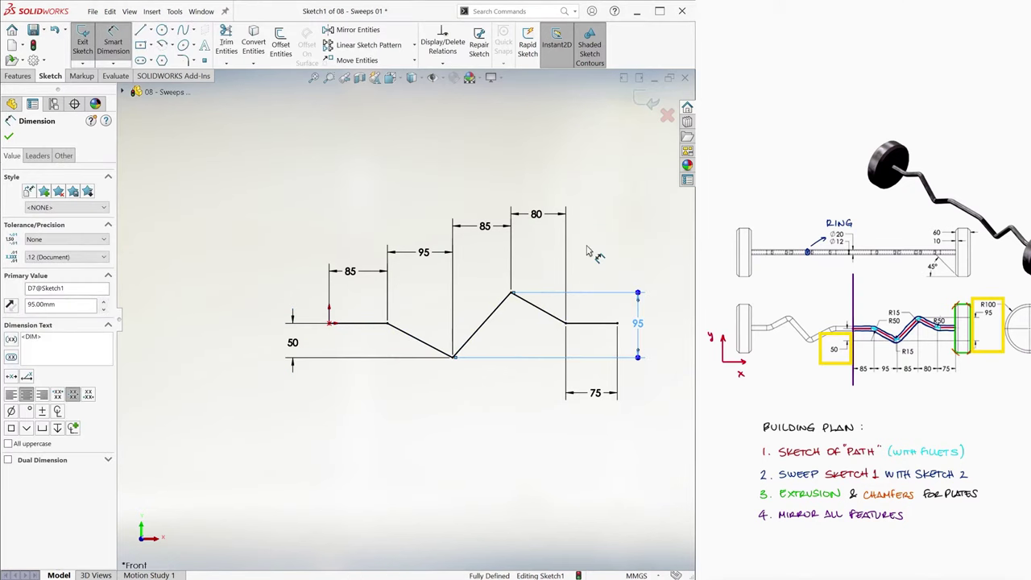
- Apply 50 mm sketch fillets to the two corners where the path meets its horizontal end lines
click(184, 61)
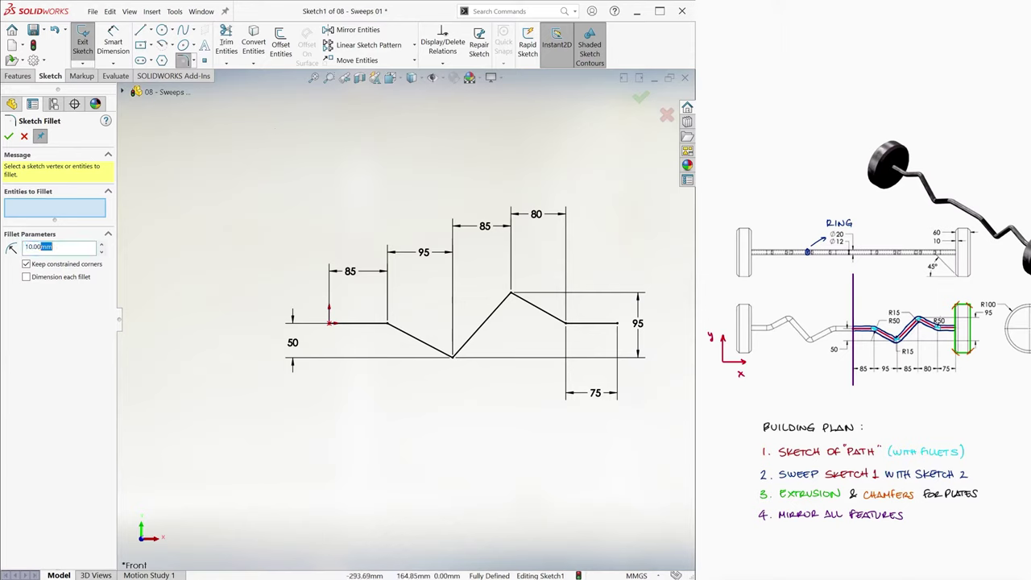
text(50)
key(Return)
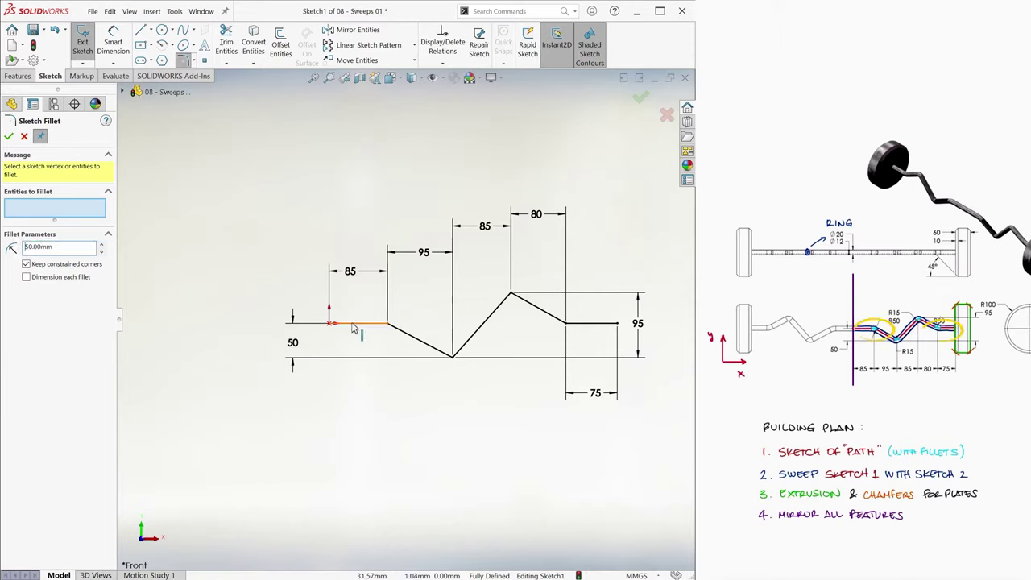
click(388, 322)
click(565, 322)
key(Return)
- Round the path's valley and peak corners with 15 mm sketch fillets
drag(58, 248, 12, 247)
text(15)
key(Return)
click(453, 357)
click(511, 293)
click(640, 97)
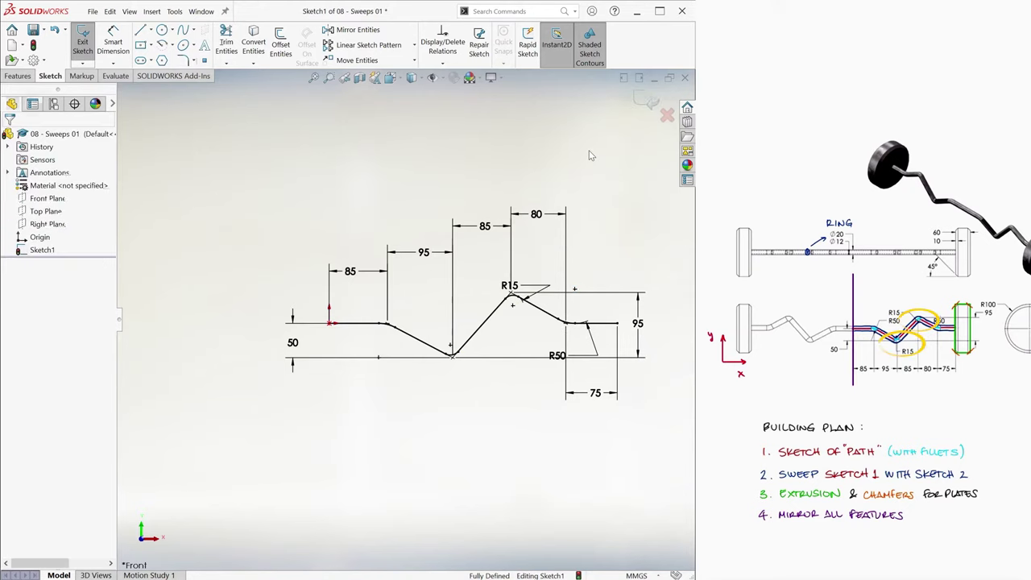
- Draw a separate horizontal line and a descending line below the path, and fillet their shared corner at 50 mm
ctrl+middle_drag(593, 259, 531, 197)
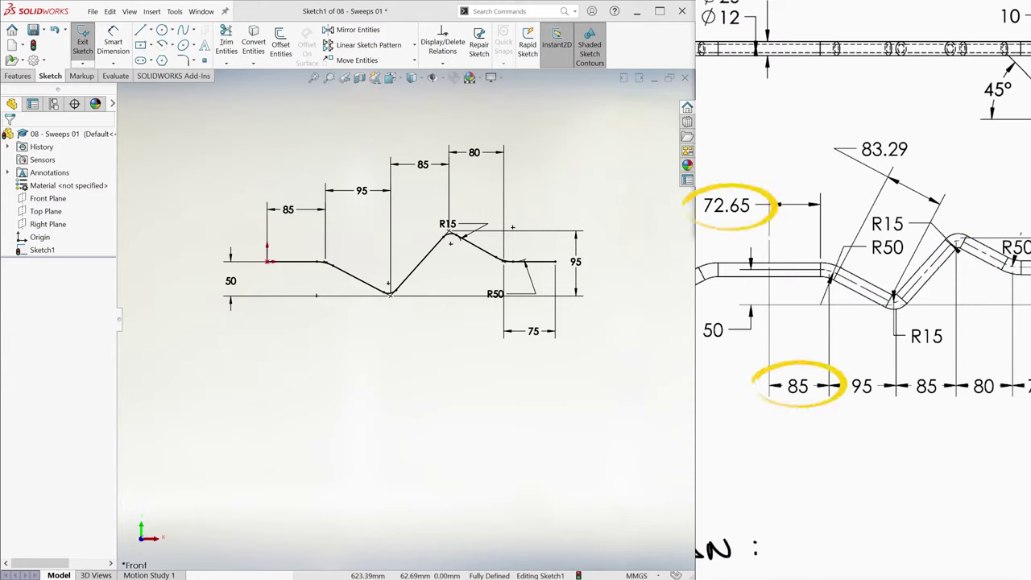
key(l)
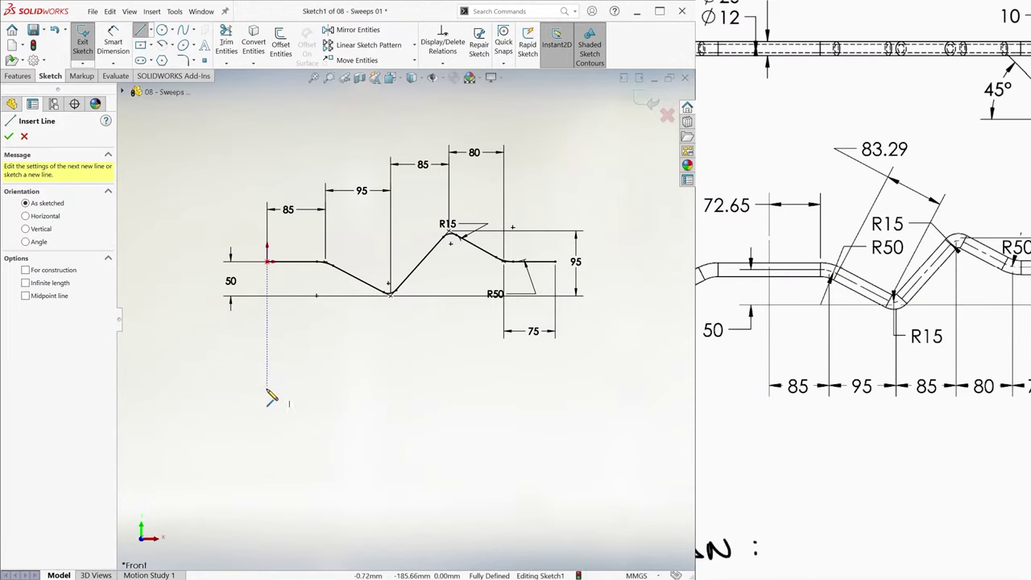
click(267, 389)
click(325, 389)
click(388, 441)
key(Escape)
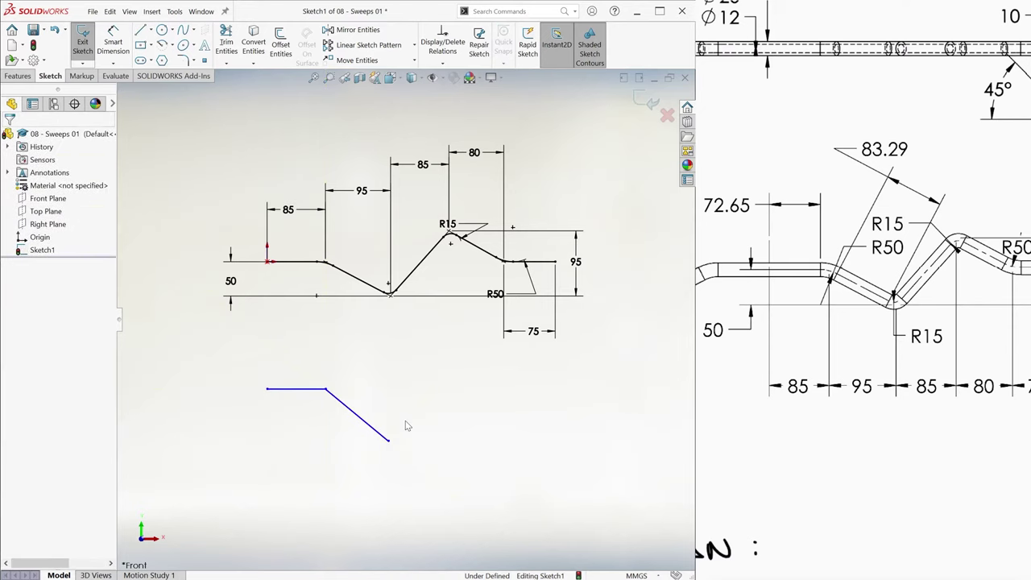
click(184, 59)
text(50.00mm)
click(325, 389)
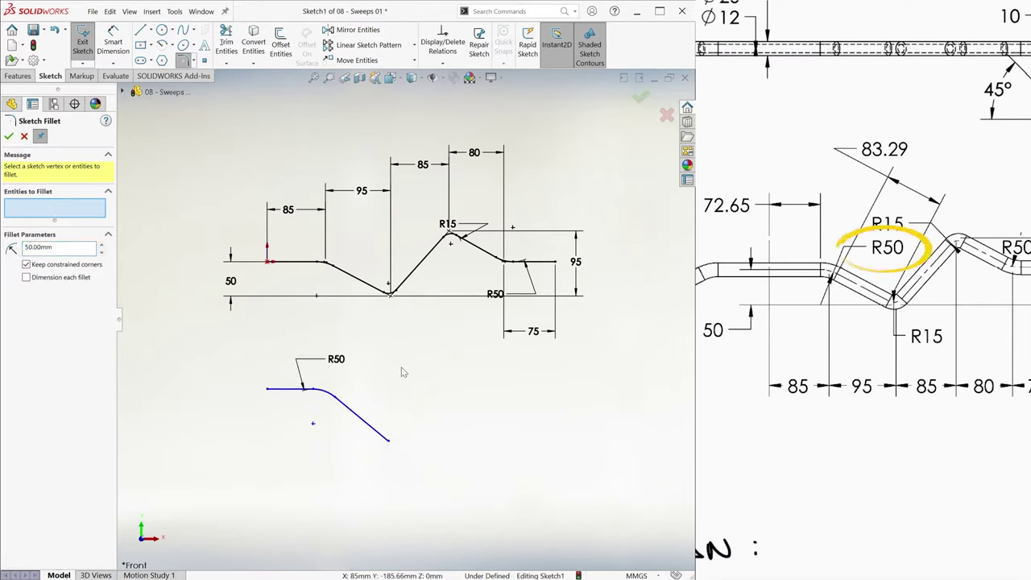
- Dimension the separate profile's horizontal line at 72.65 mm and its sloped line at 83.29 mm, moving the R50 label clear
key(d)
click(283, 388)
click(284, 349)
text(72.65)
key(Return)
click(361, 418)
click(402, 372)
text(83.29)
key(Return)
drag(336, 359, 405, 325)
key(Escape)
- Set the angle between the separate profile's sloped and horizontal lines to 27.78°
key(d)
click(359, 414)
click(296, 389)
click(210, 357)
text(27.78)
key(Return)
key(Escape)
- Move the separate profile onto the original path to compare them, and delete it
drag(252, 372, 405, 445)
drag(360, 408, 360, 288)
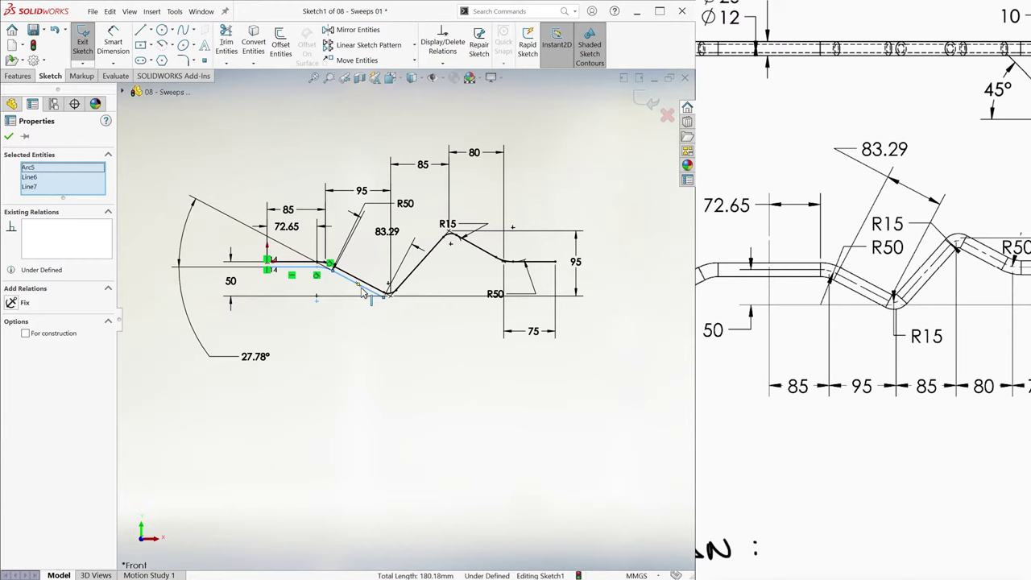
key(Delete)
- Finish the path sketch and clear the selection
click(401, 166)
click(646, 101)
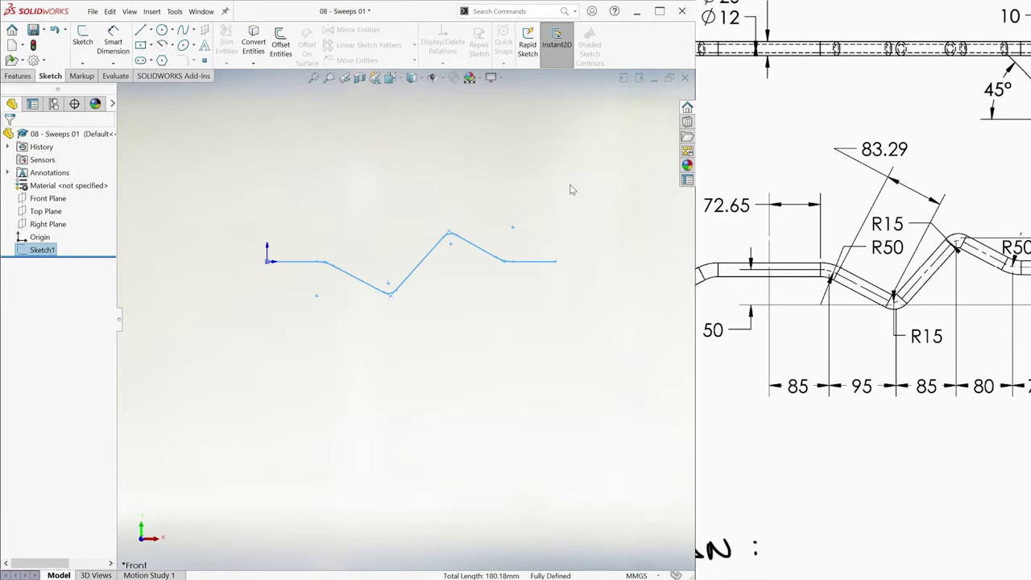
click(568, 190)
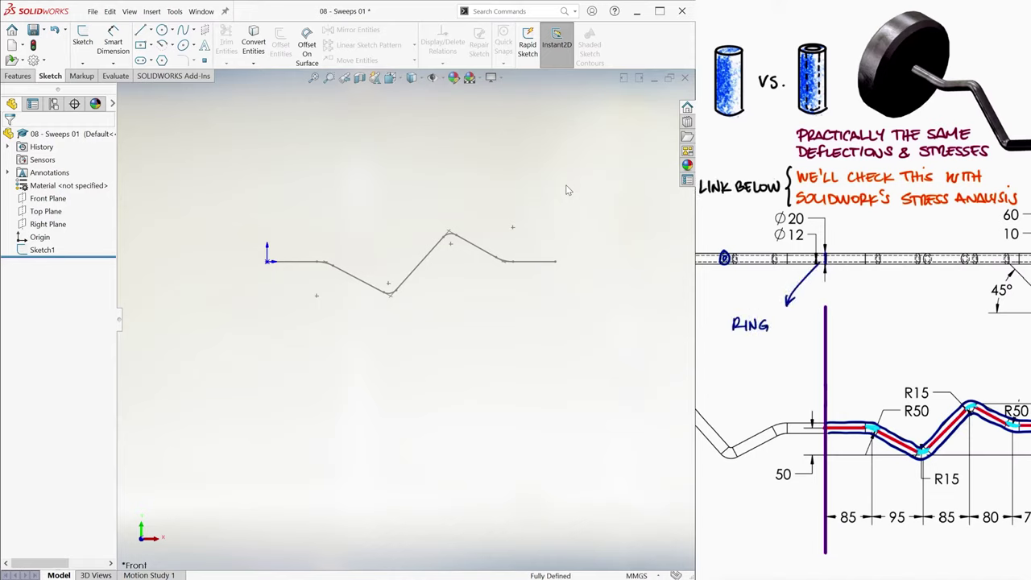
- On the Right Plane, sketch two concentric circles centred on the origin, the outer one about 37 mm in radius
key(ctrl+7)
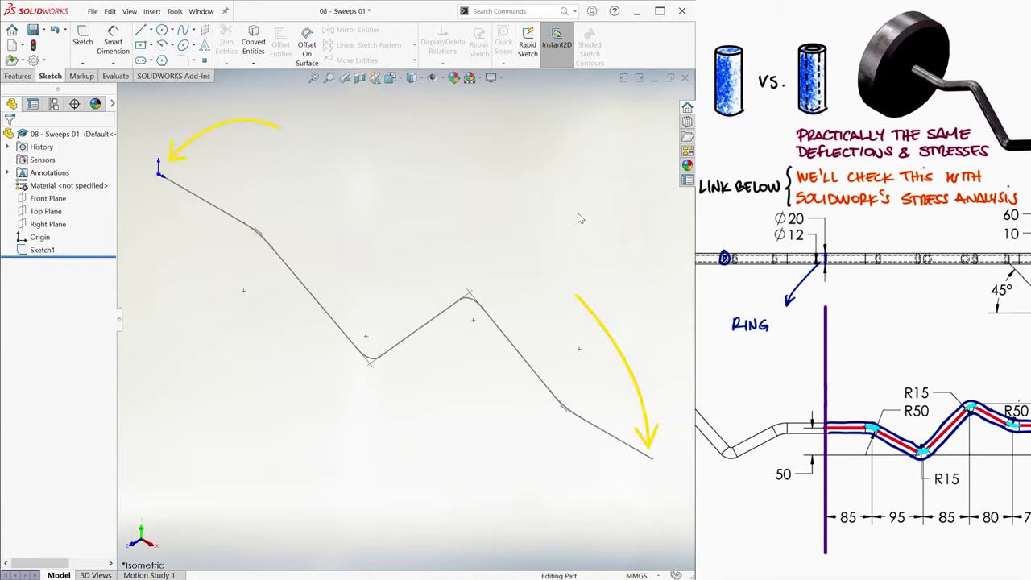
scroll(411, 301, up, 4)
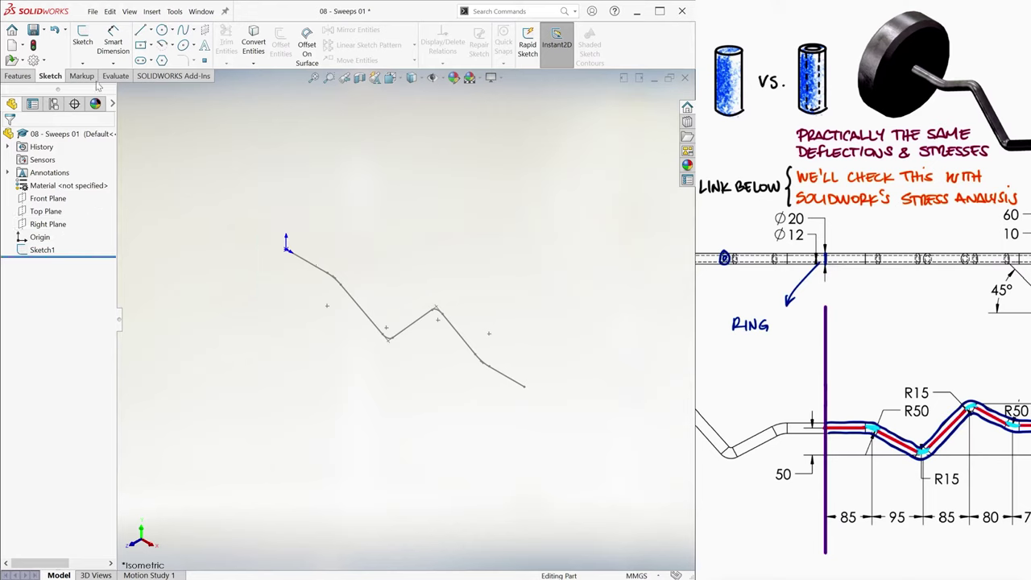
click(83, 38)
click(169, 184)
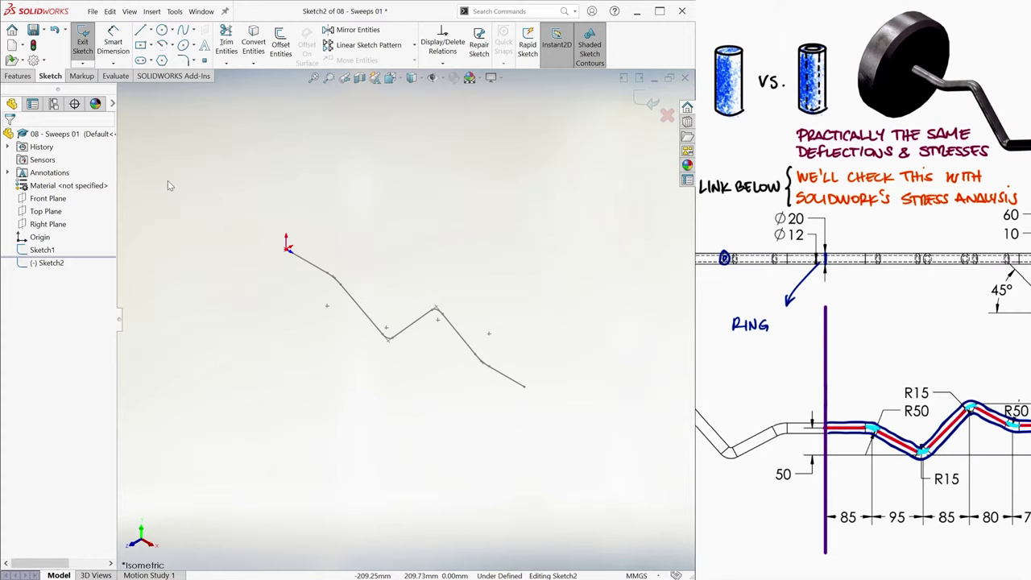
click(162, 29)
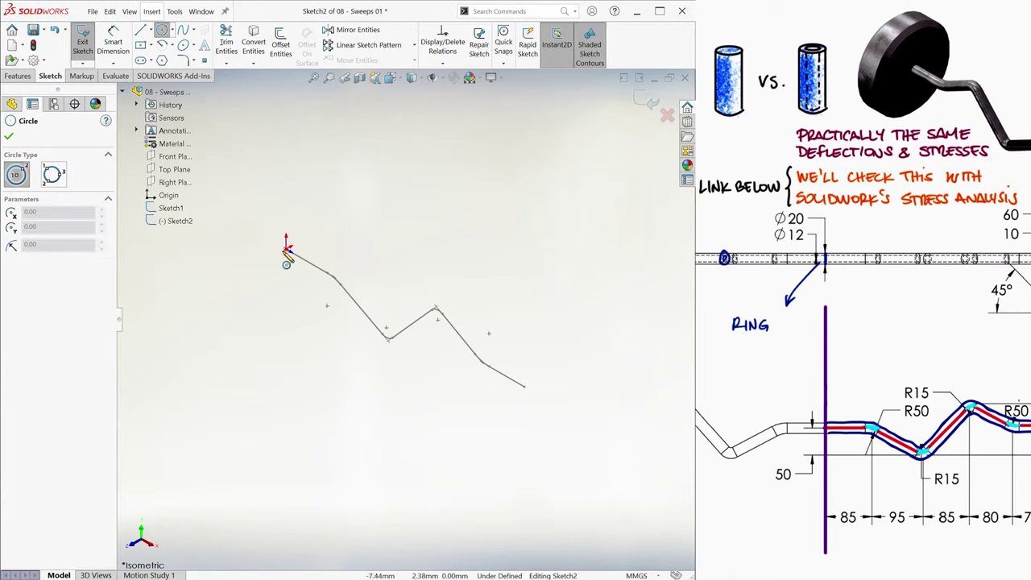
click(287, 248)
click(287, 248)
click(304, 225)
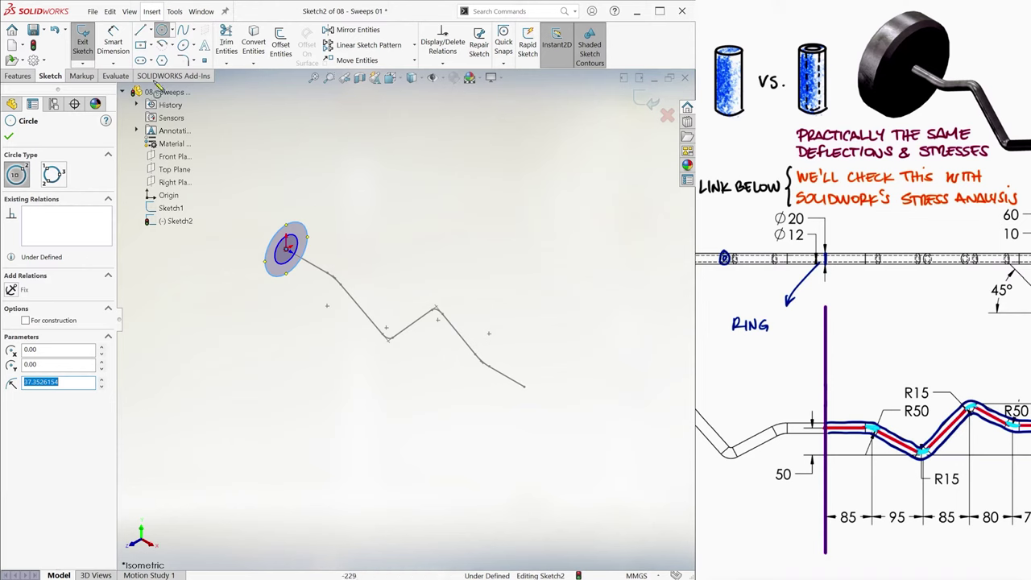
- Set the inner circle's diameter to 12 mm and the outer circle's to 20 mm, and finish the ring sketch
click(113, 42)
click(306, 233)
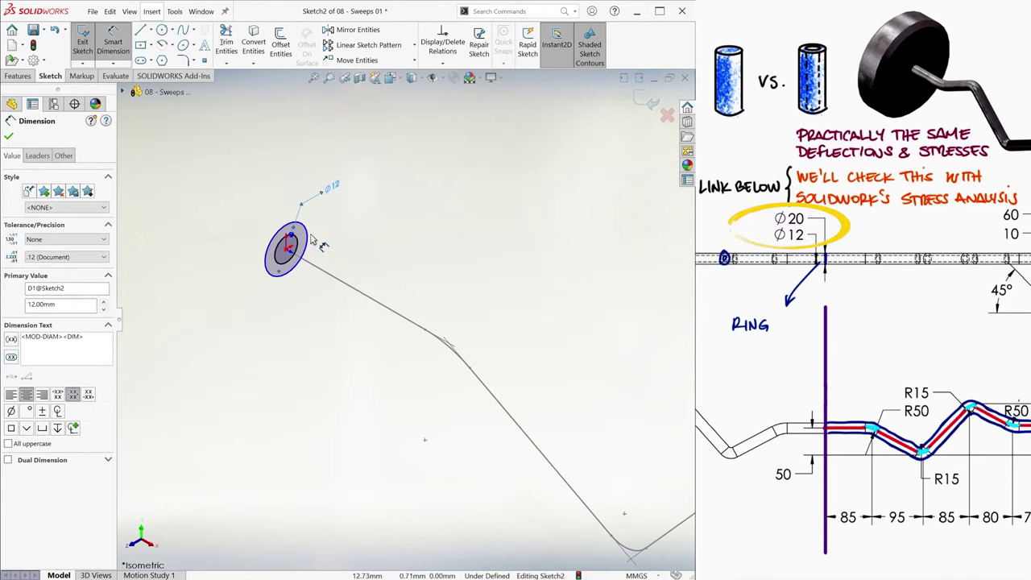
click(310, 240)
click(339, 181)
text(20)
key(Return)
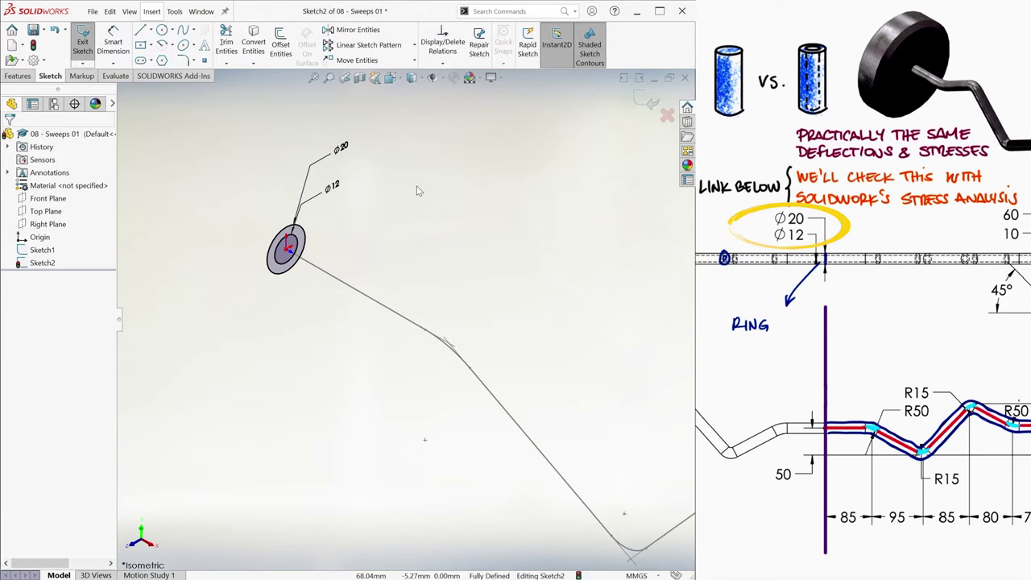
click(647, 100)
key(f)
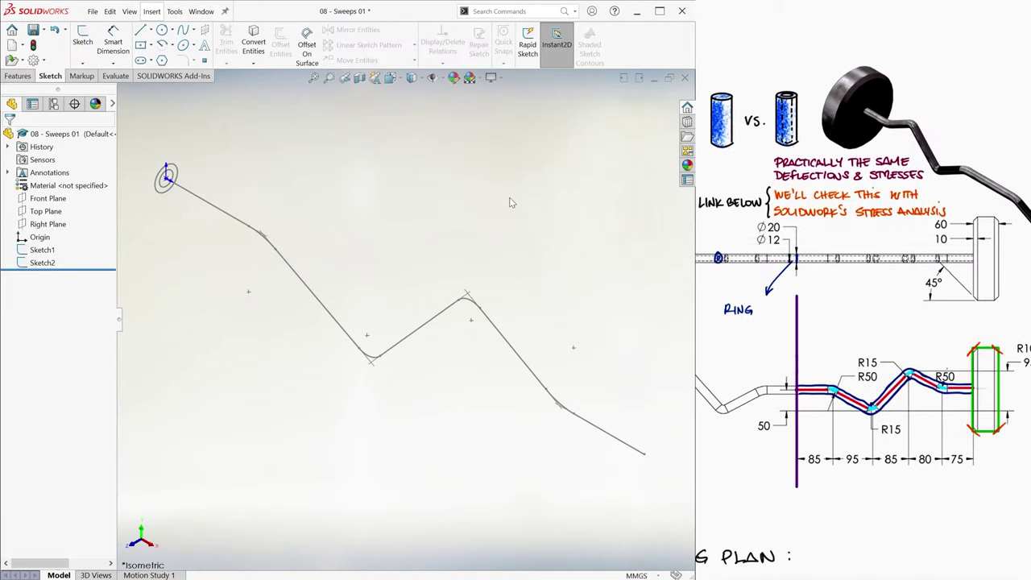
- Sweep the ring sketch along the zigzag path to form the hollow bar
click(18, 76)
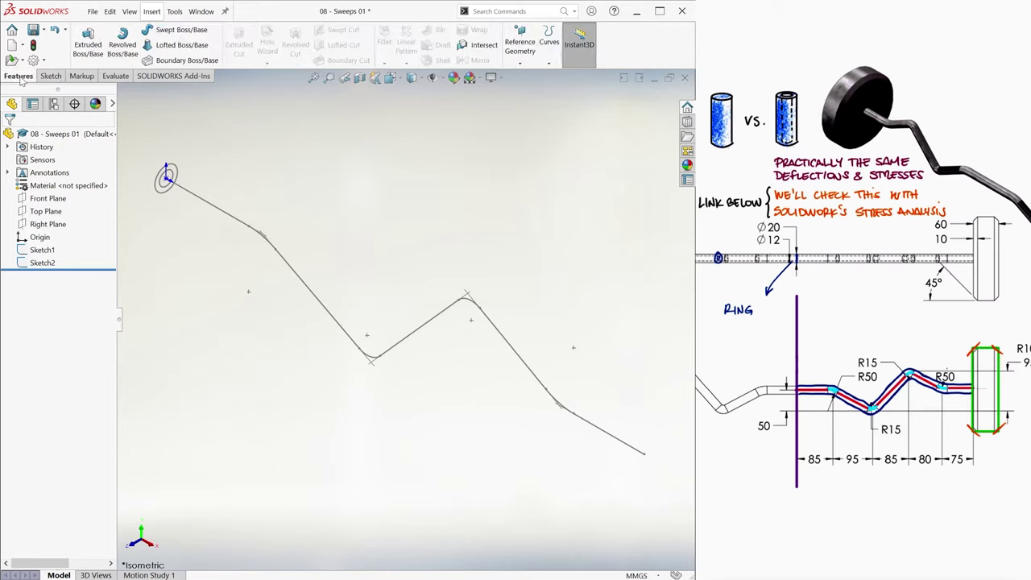
click(176, 29)
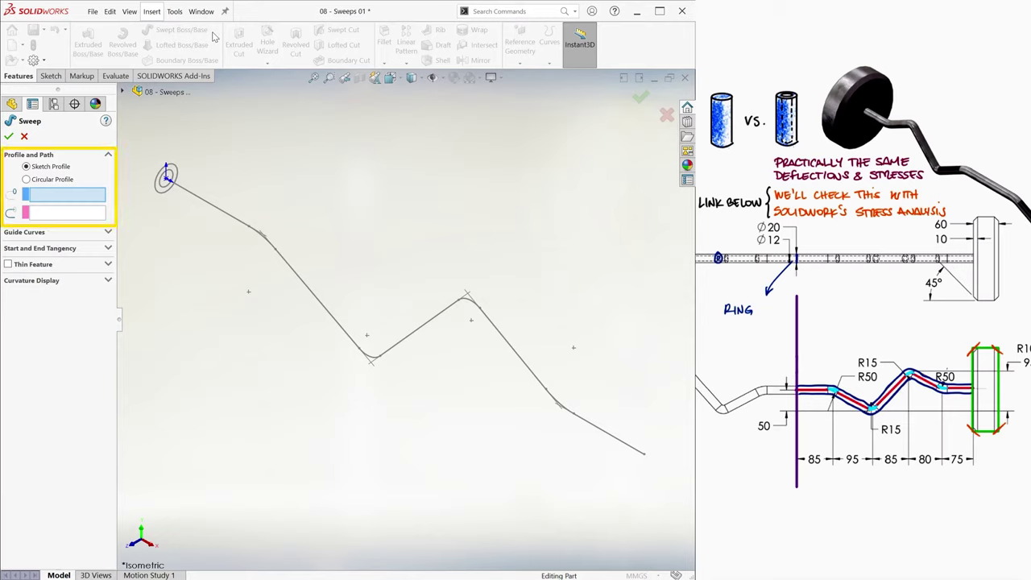
click(178, 169)
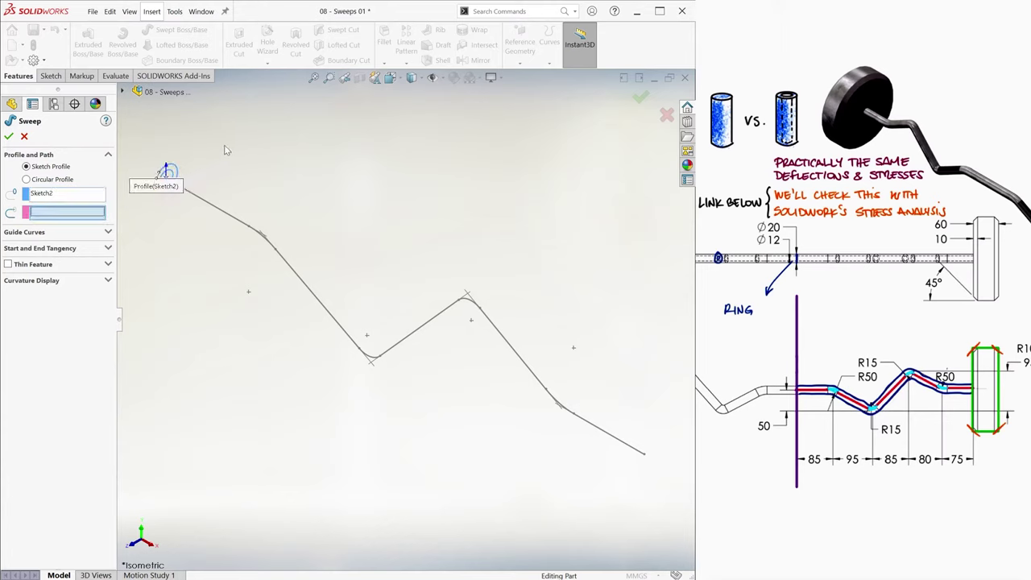
click(230, 214)
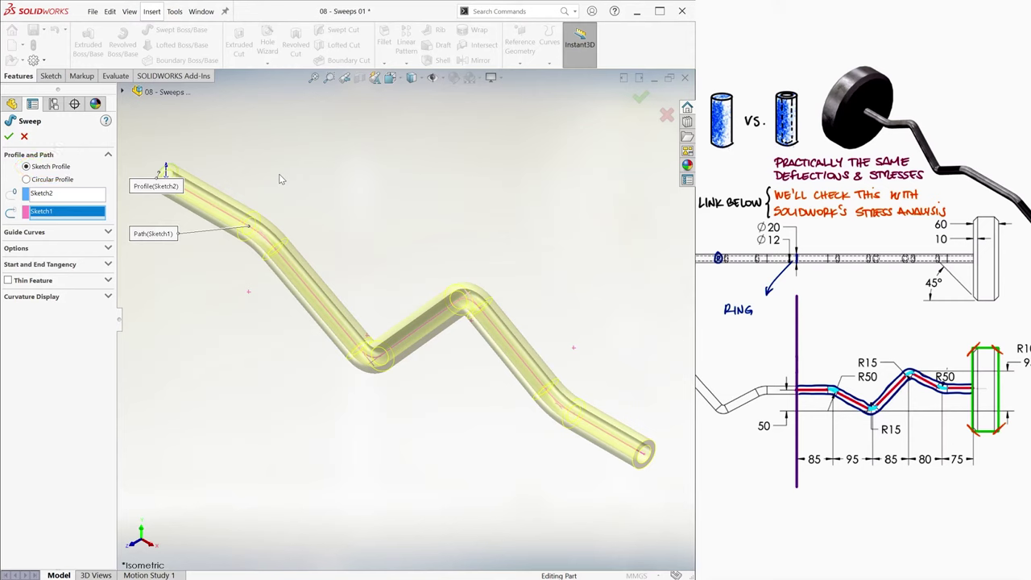
click(8, 136)
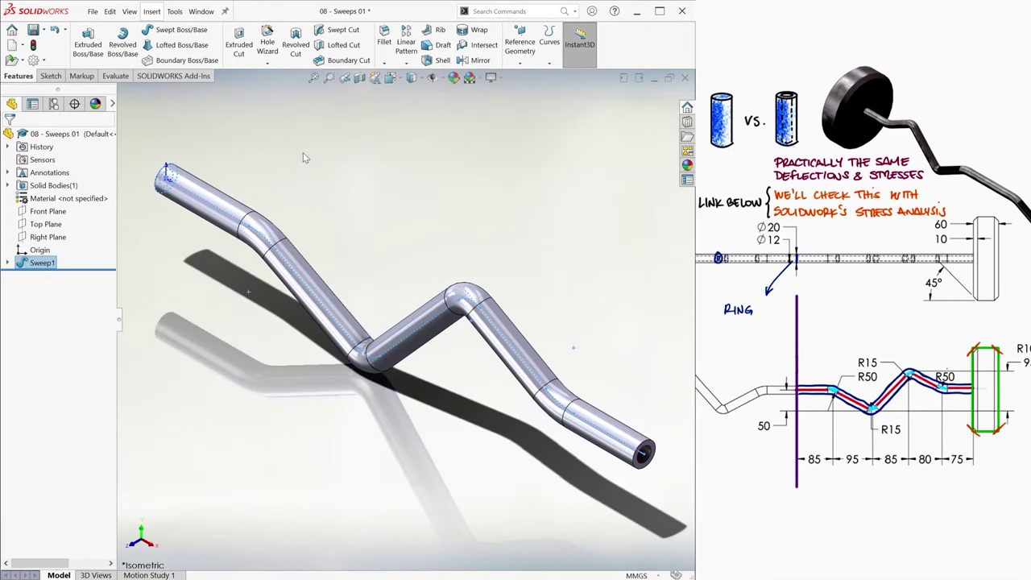
click(304, 158)
- Start a boss extrusion on the bar's far end face and sketch a concentric circle with a 200 mm diameter
click(87, 43)
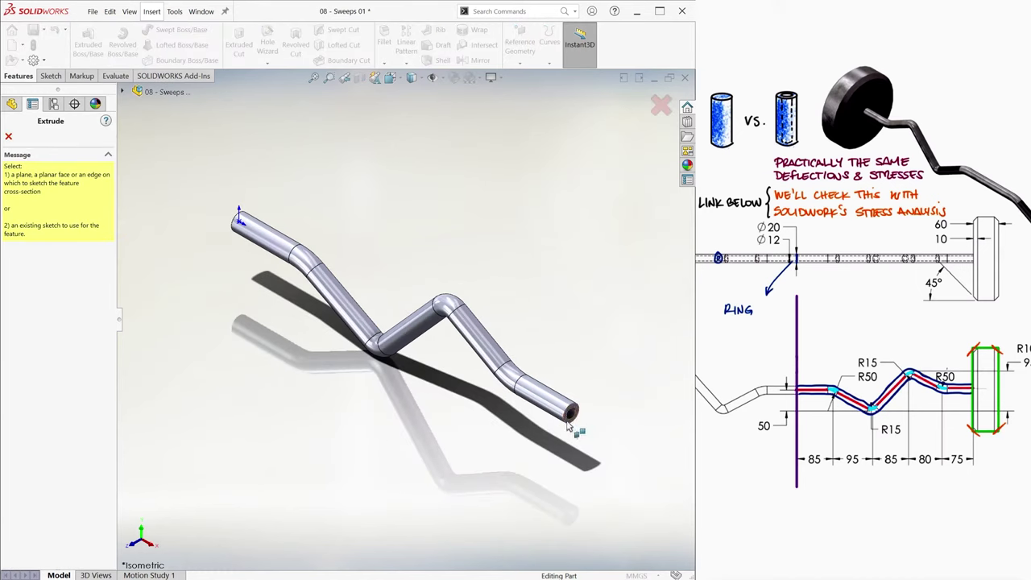
click(569, 424)
click(162, 30)
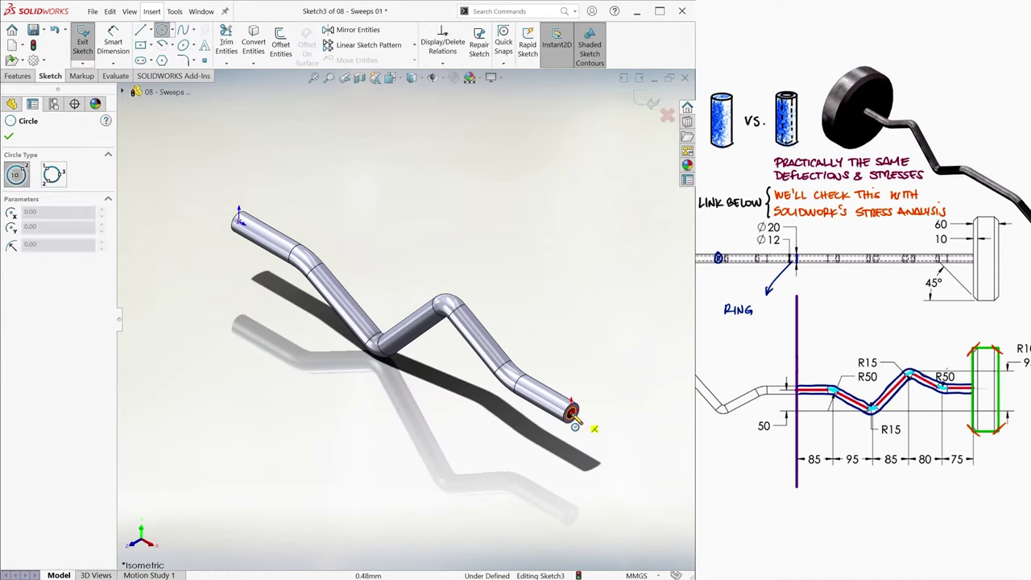
click(571, 411)
click(603, 392)
click(112, 44)
click(600, 381)
click(612, 274)
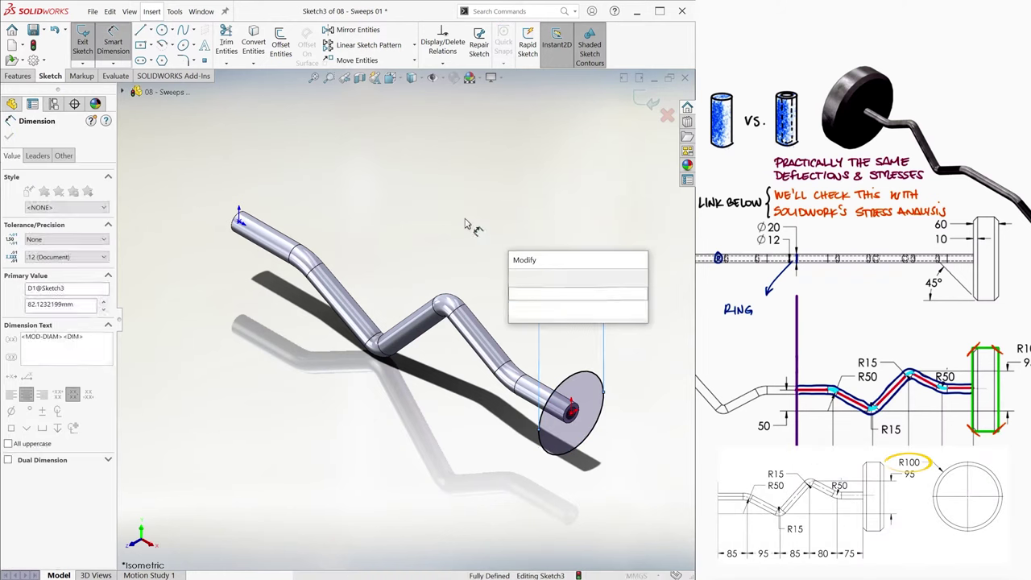
text(200)
key(Return)
- Extrude the plate circle 60 mm outward from the bar's end as a blind boss merged with the bar
click(651, 103)
text(600)
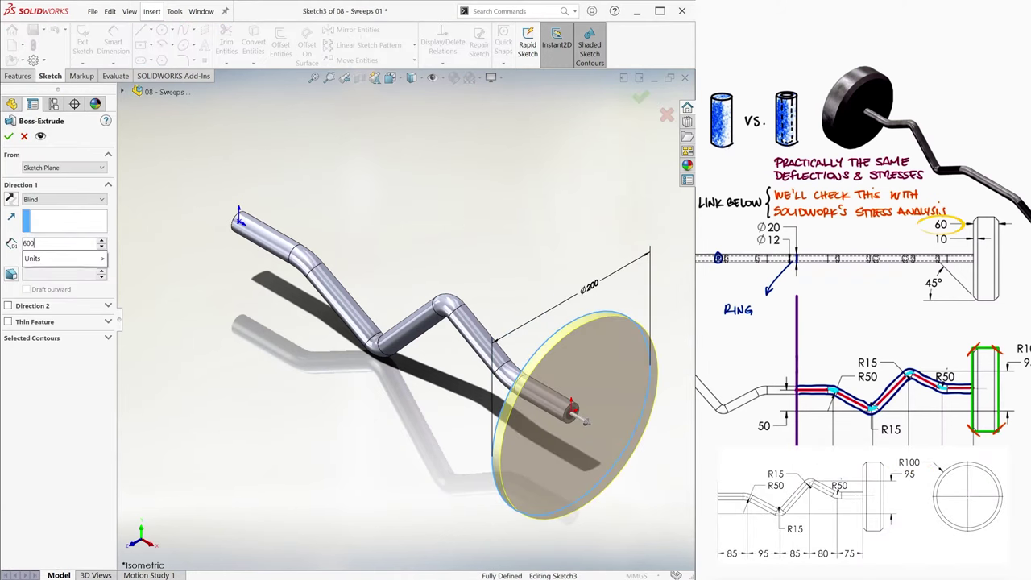
key(Return)
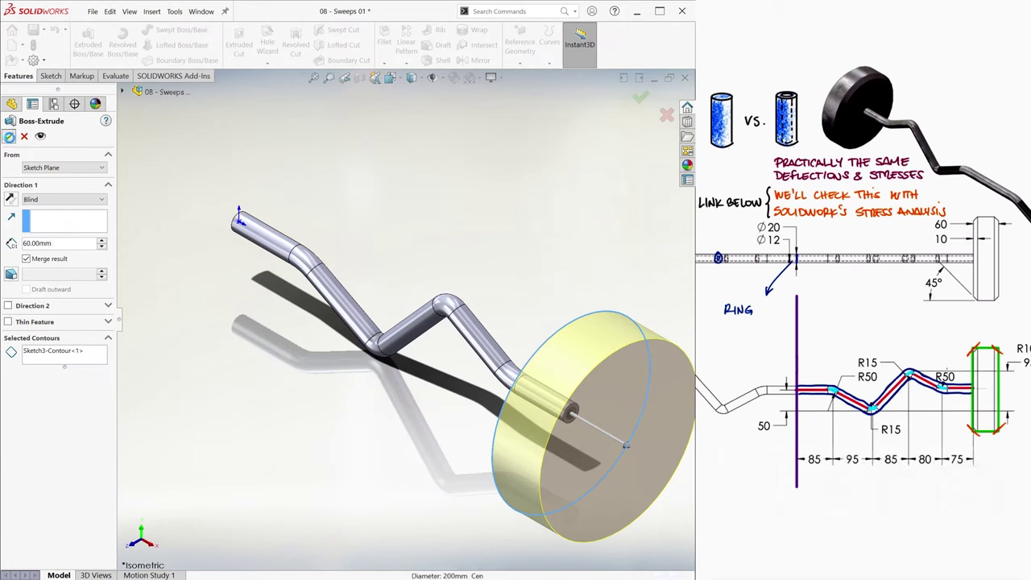
click(9, 135)
- Chamfer both rims of the plate's outer cylindrical face with 10 mm at 45°
click(384, 64)
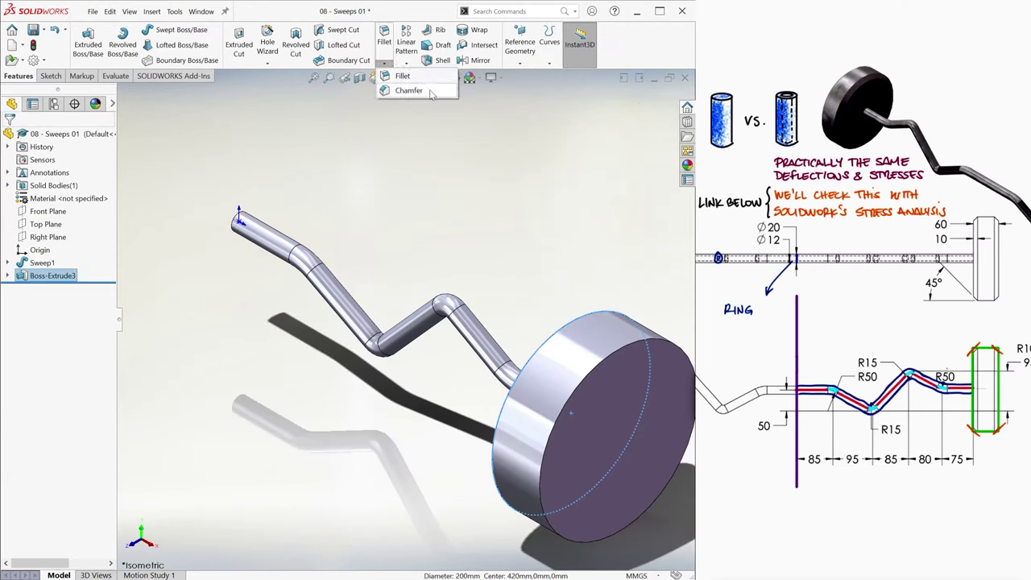
click(410, 90)
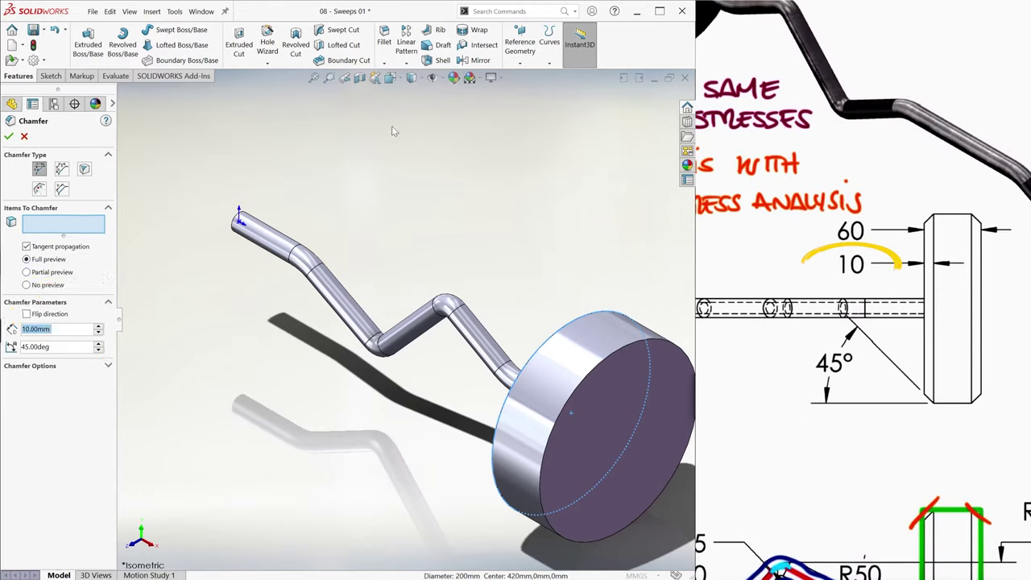
click(8, 136)
key(ctrl+7)
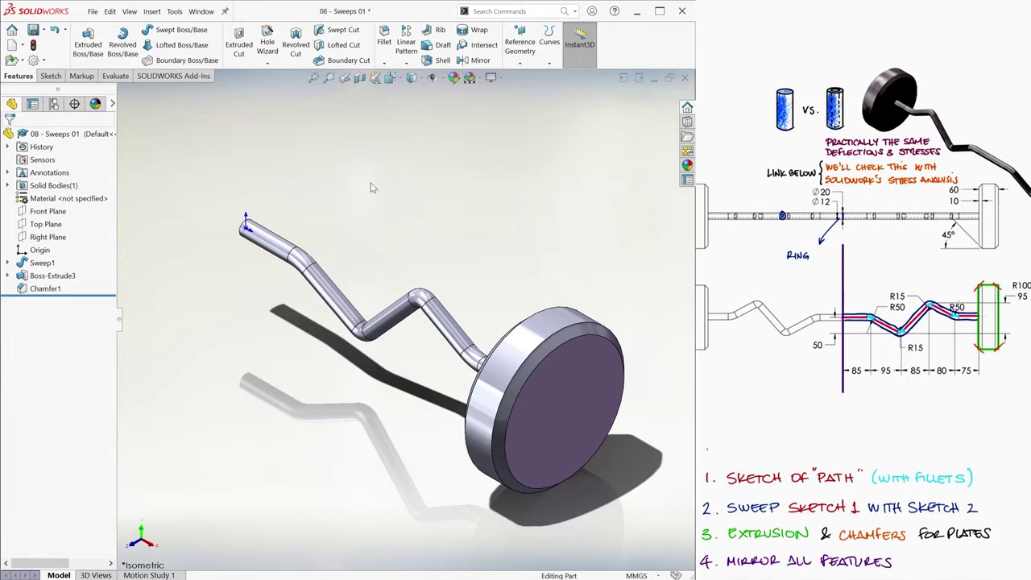
- Mirror the chamfer, plate extrusion and bar sweep about the bar's free end face
click(480, 60)
middle_drag(292, 219, 298, 345)
click(296, 340)
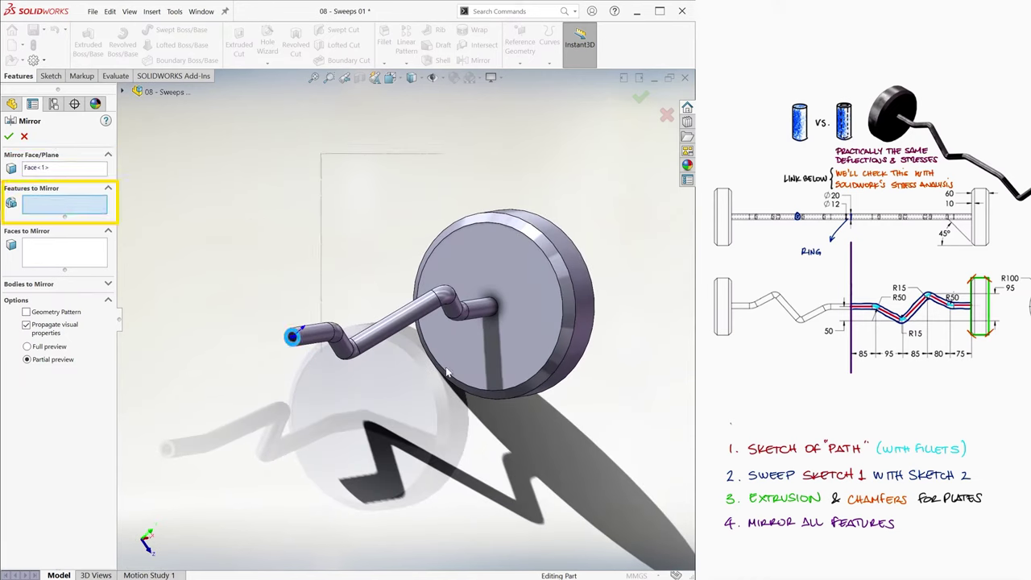
click(619, 453)
key(ctrl+7)
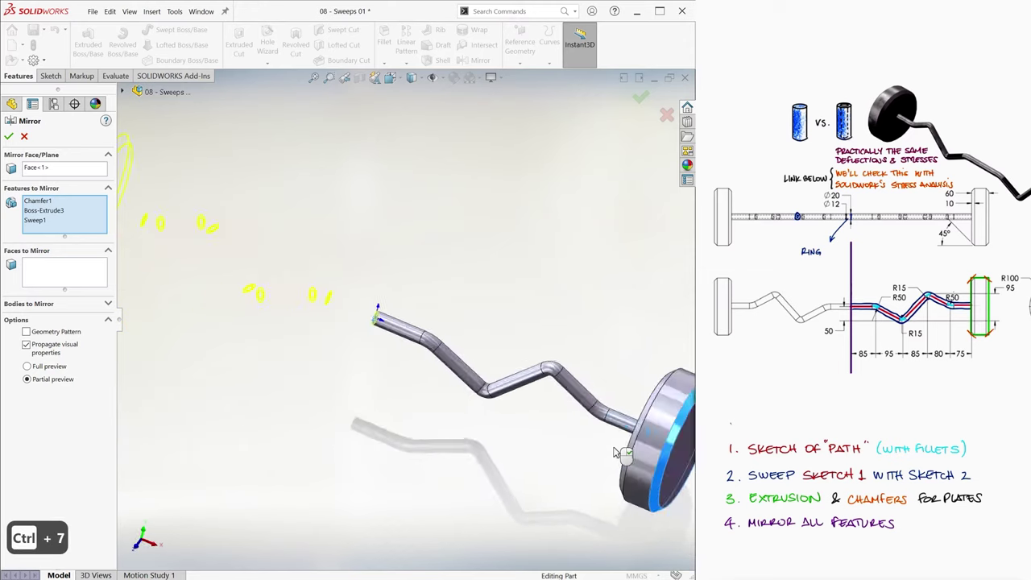
click(640, 97)
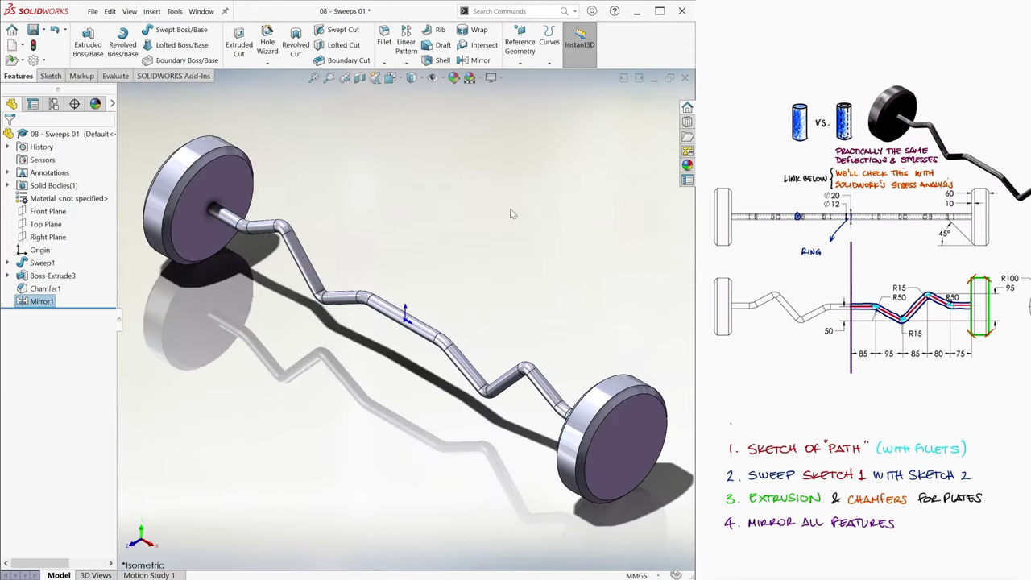
- Assign Galvanized Steel as the material of the barbell part
right_click(68, 198)
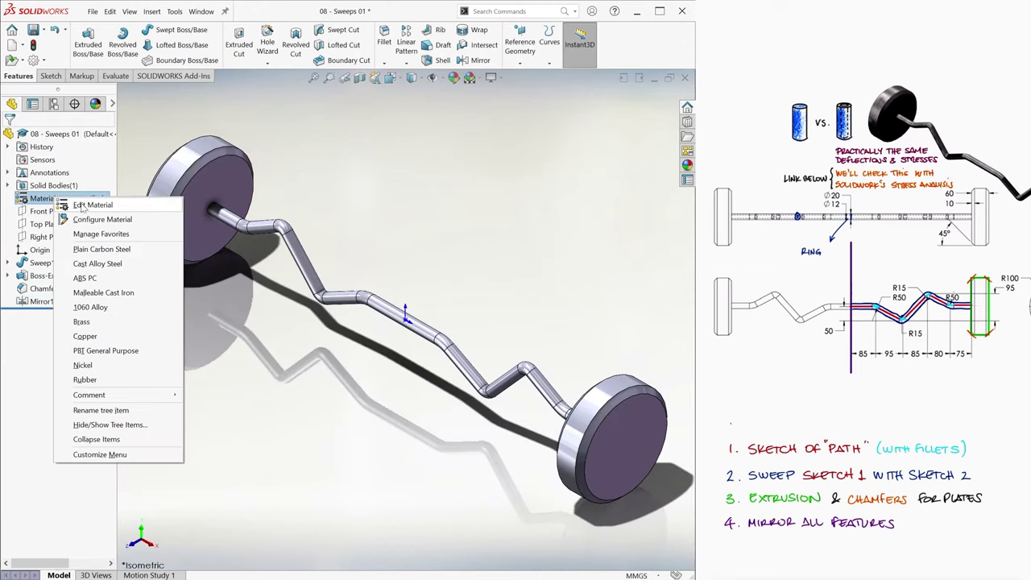
click(248, 237)
click(195, 455)
click(354, 475)
click(392, 476)
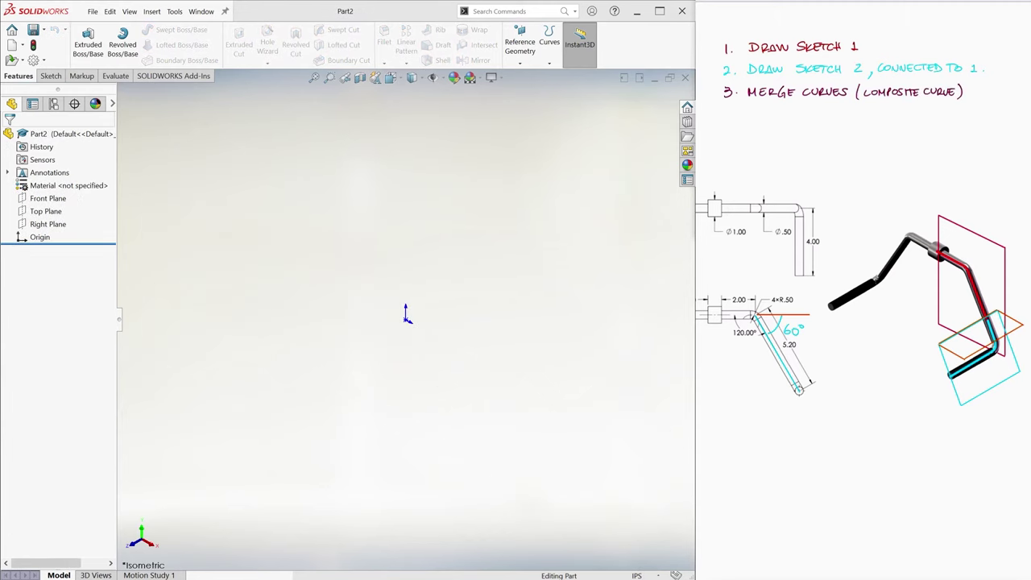
- In the new part, sketch on the Front Plane a horizontal line from the origin joined to a downward-sloping line about 6.3 in long
click(82, 40)
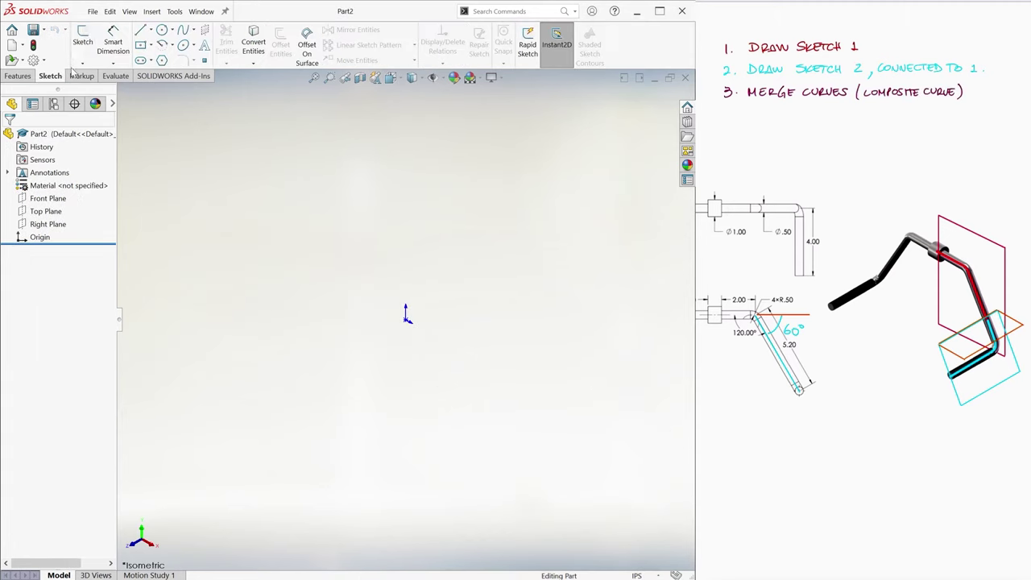
click(302, 171)
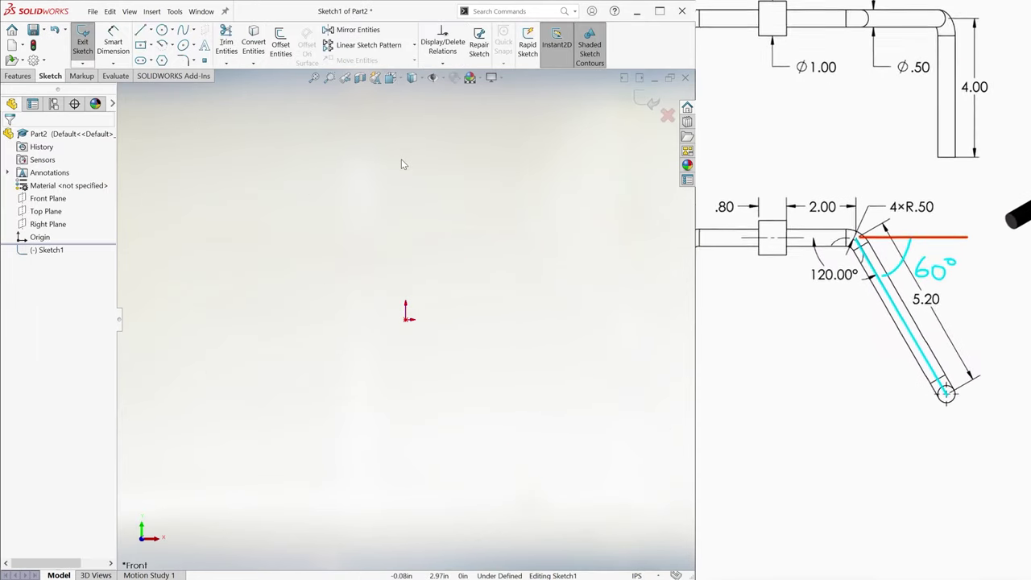
click(141, 31)
click(406, 319)
click(467, 319)
click(551, 494)
key(Escape)
- Dimension the horizontal line to 2 in and the sloped line to 5.2 in
click(112, 40)
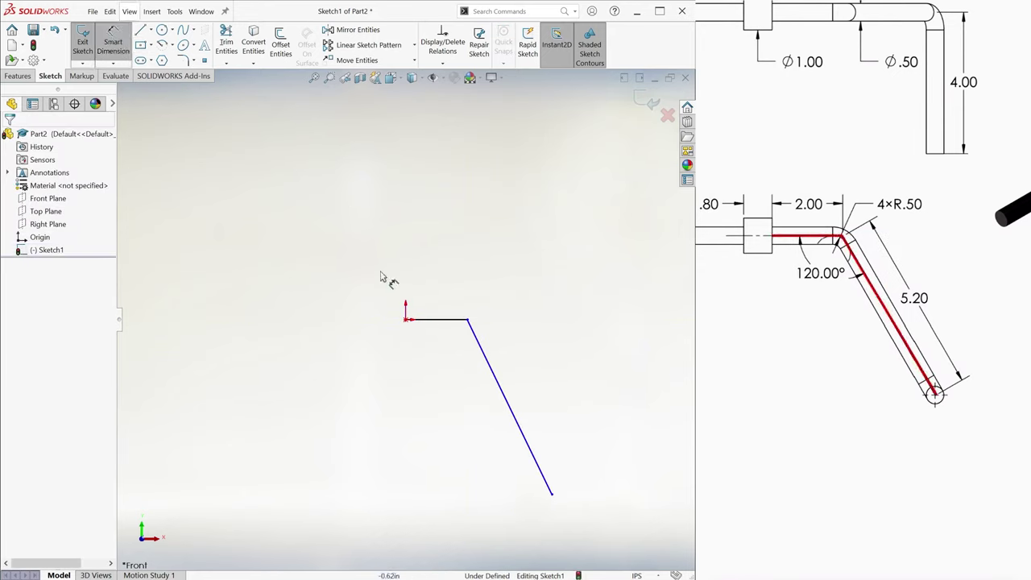
click(441, 320)
click(441, 240)
text(2)
key(Return)
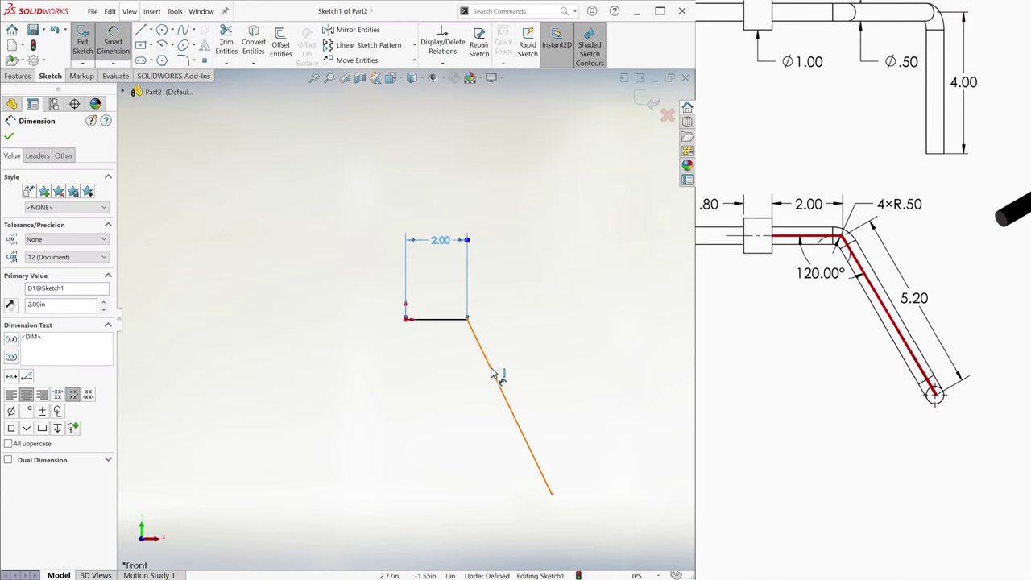
click(499, 370)
click(582, 299)
text(5.2)
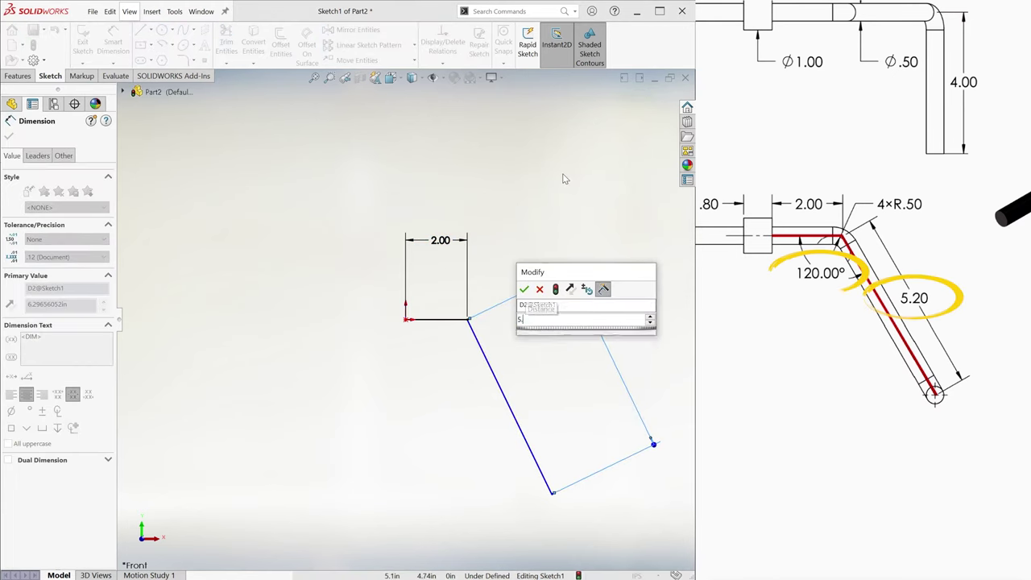
key(Return)
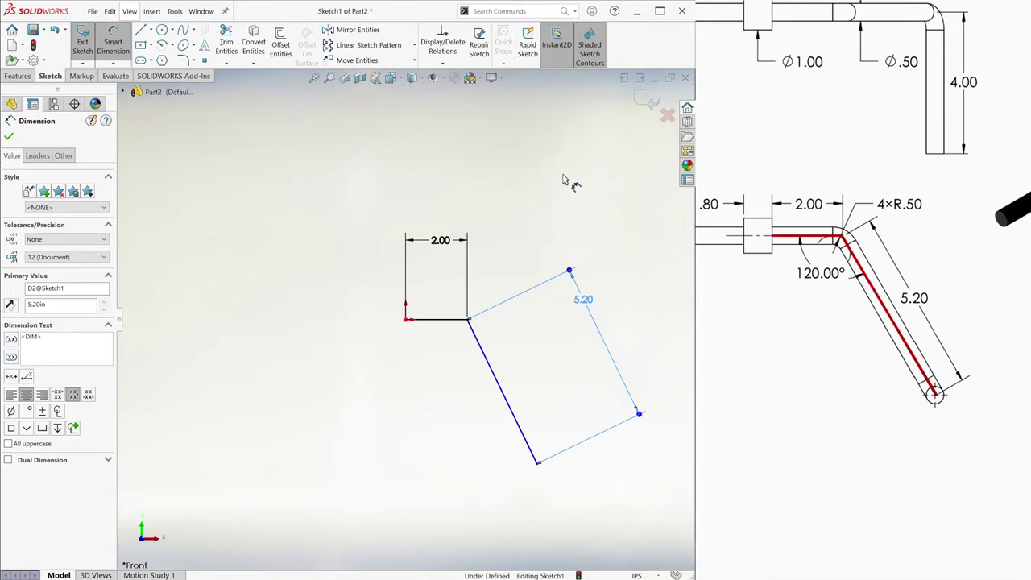
- Dimension the angle between the horizontal and sloped lines at 120°
click(563, 181)
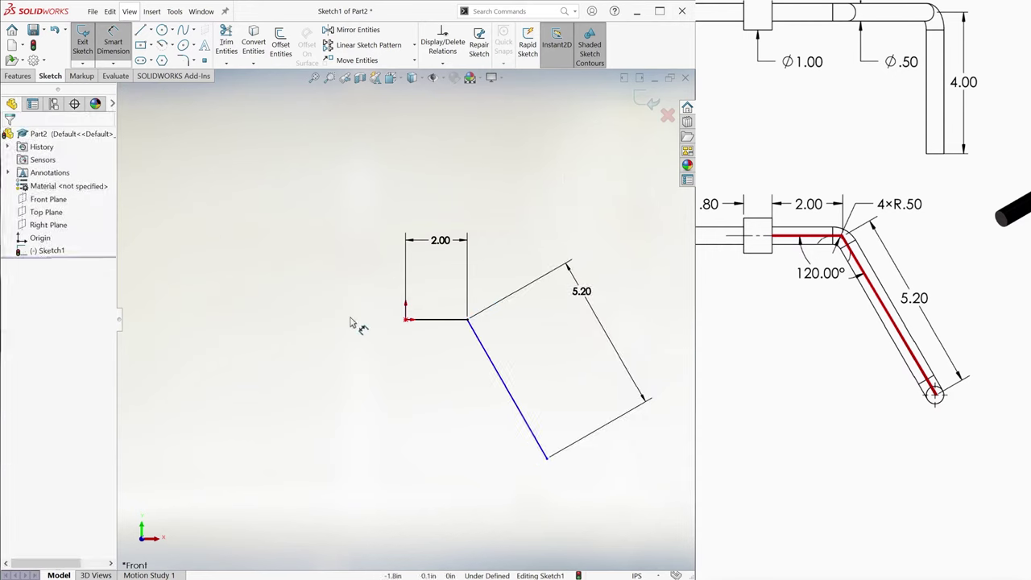
click(483, 351)
click(442, 320)
click(419, 386)
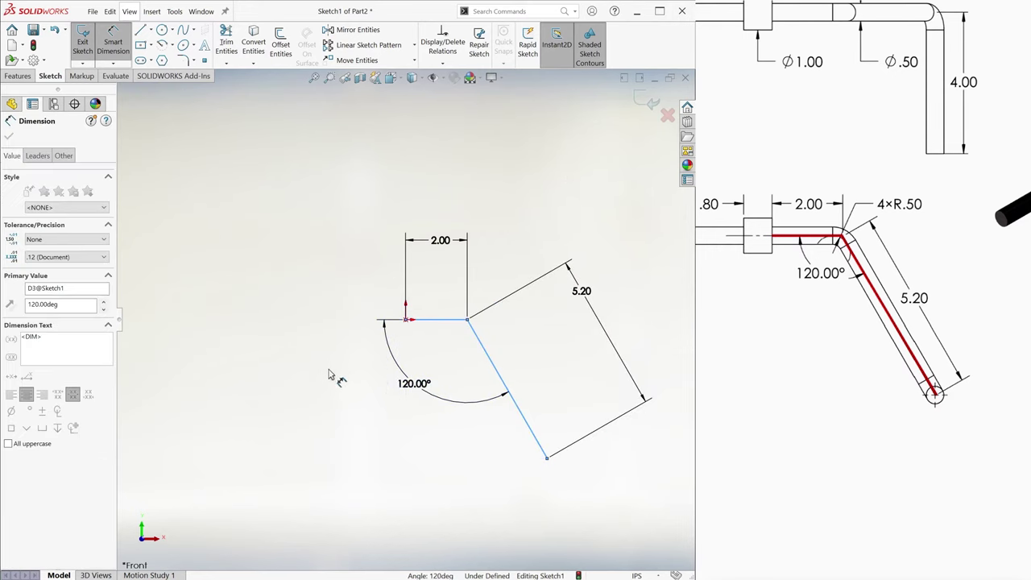
key(Escape)
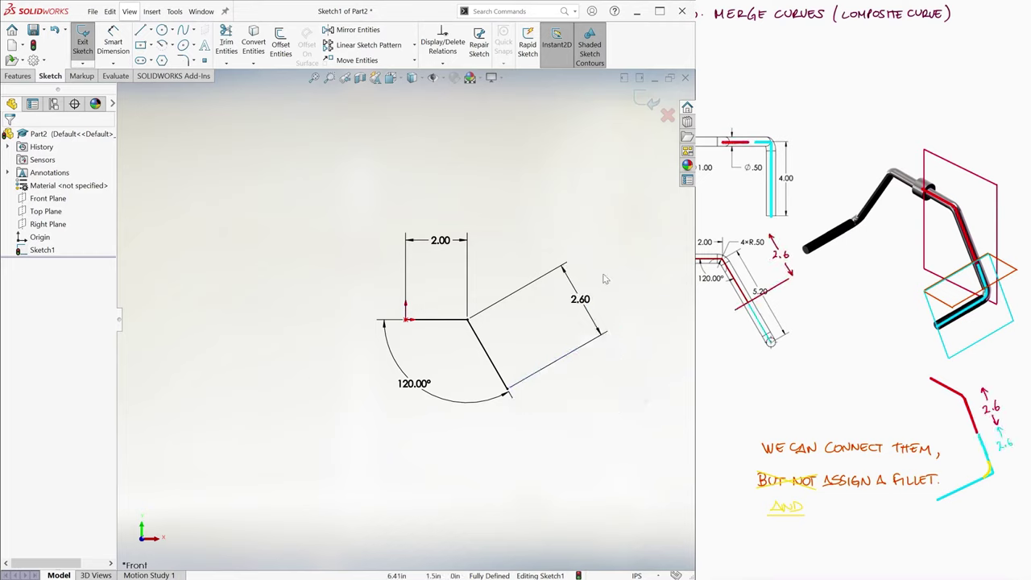
- Close the two-line path sketch
scroll(599, 267, down, 5)
drag(203, 513, 303, 429)
click(330, 391)
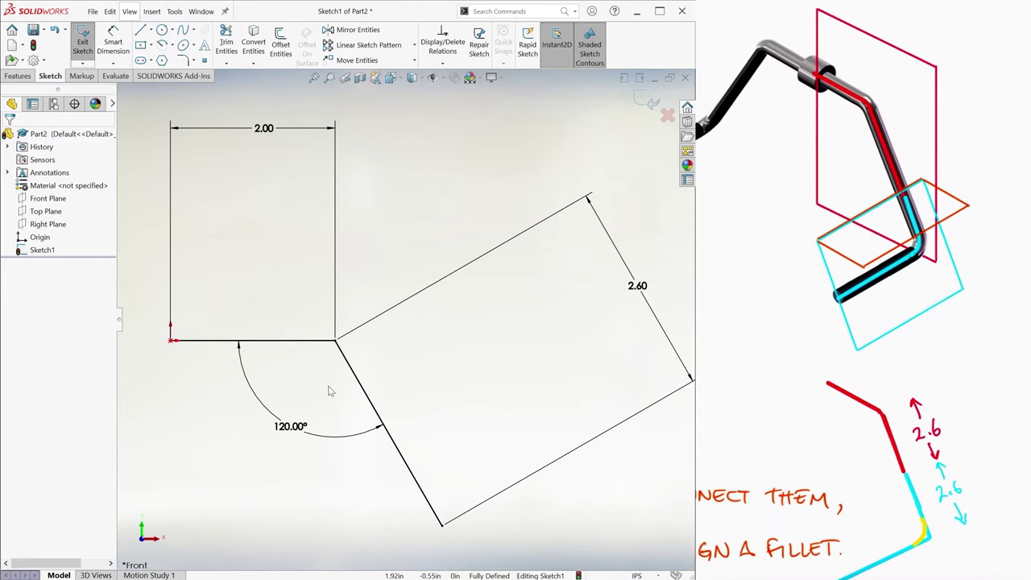
key(ctrl+7)
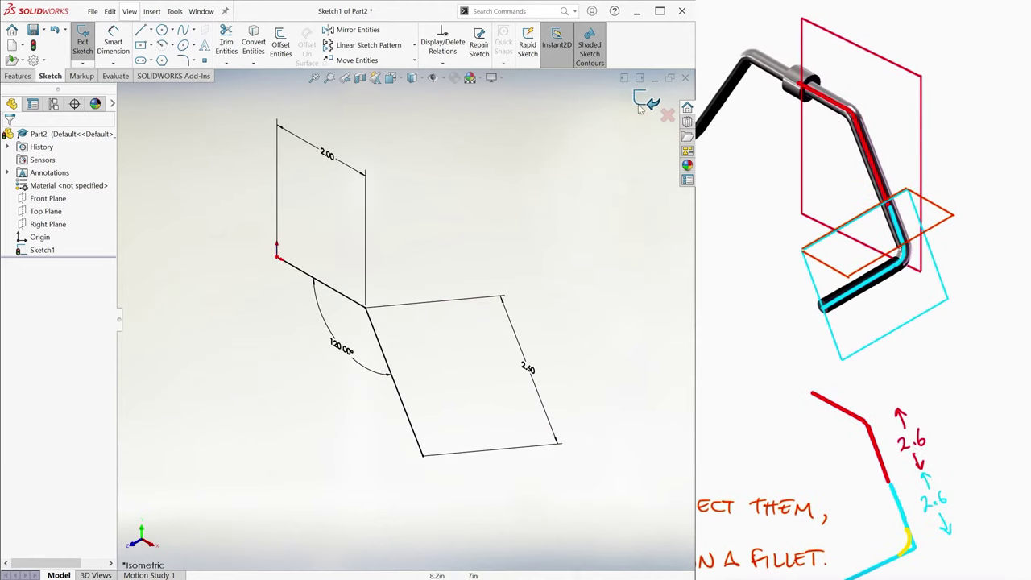
click(648, 102)
scroll(373, 372, up, 2)
scroll(383, 376, up, 2)
ctrl+middle_drag(392, 375, 408, 216)
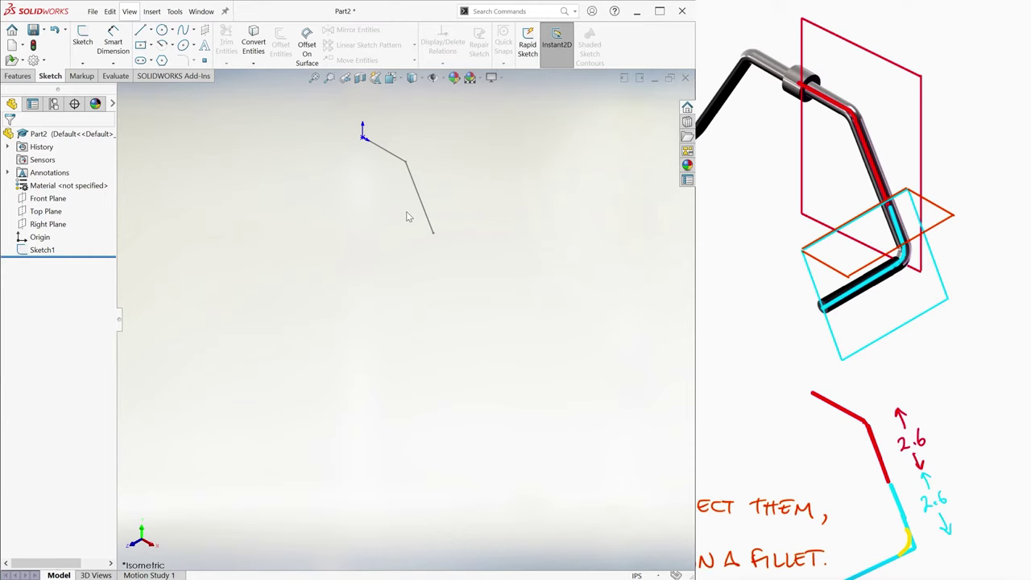
- Reopen the path sketch and draw a construction line about 1.55 in long from the sloped line's free end, rising away from it
right_click(42, 249)
click(83, 214)
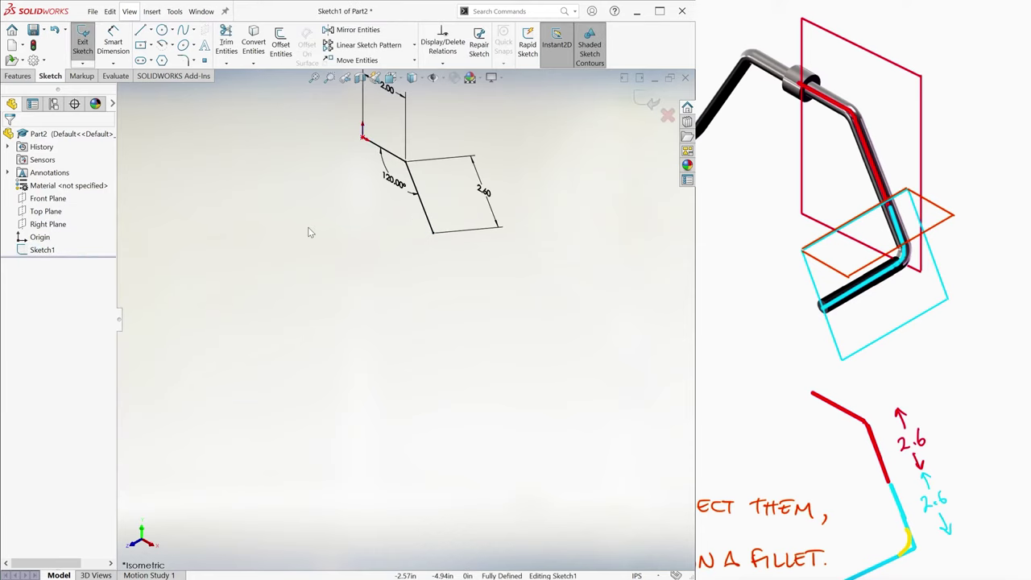
key(ctrl+8)
click(150, 31)
click(173, 60)
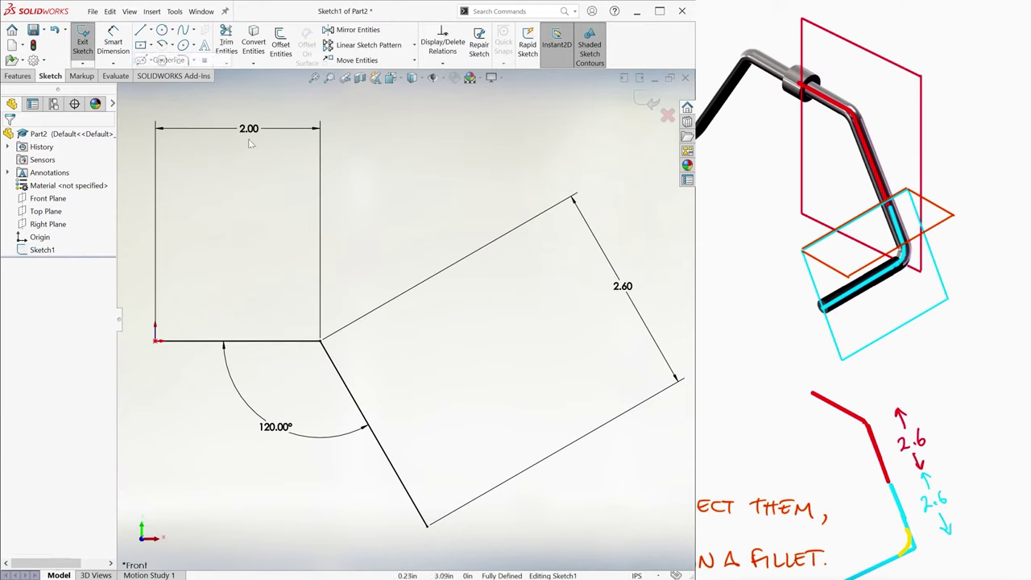
click(426, 526)
click(537, 462)
key(Escape)
- Set the angle between the construction line and the sloped line to 90° and close the sketch
drag(623, 286, 436, 409)
key(d)
click(513, 476)
click(392, 464)
click(464, 366)
text(90)
key(Return)
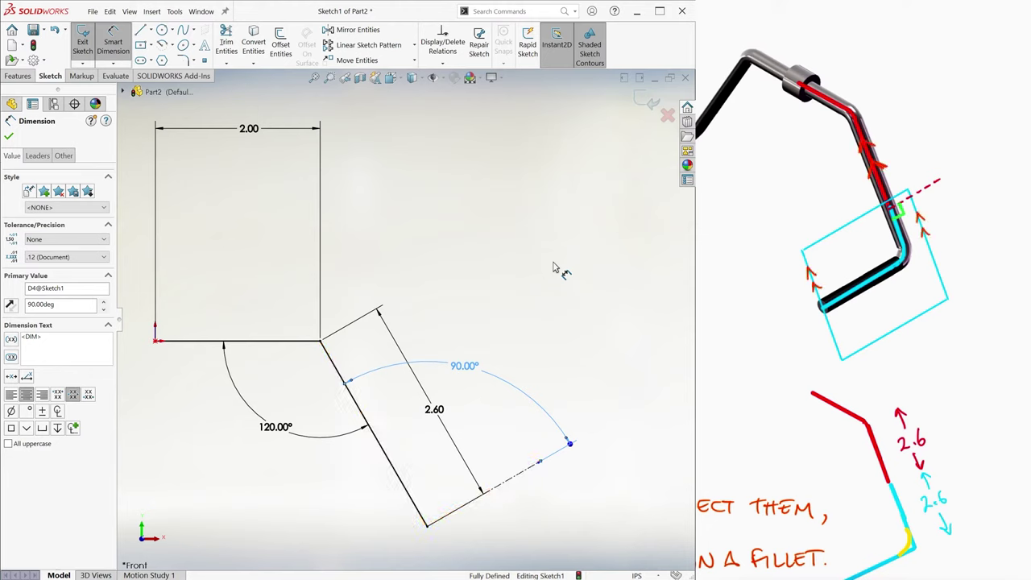
key(Escape)
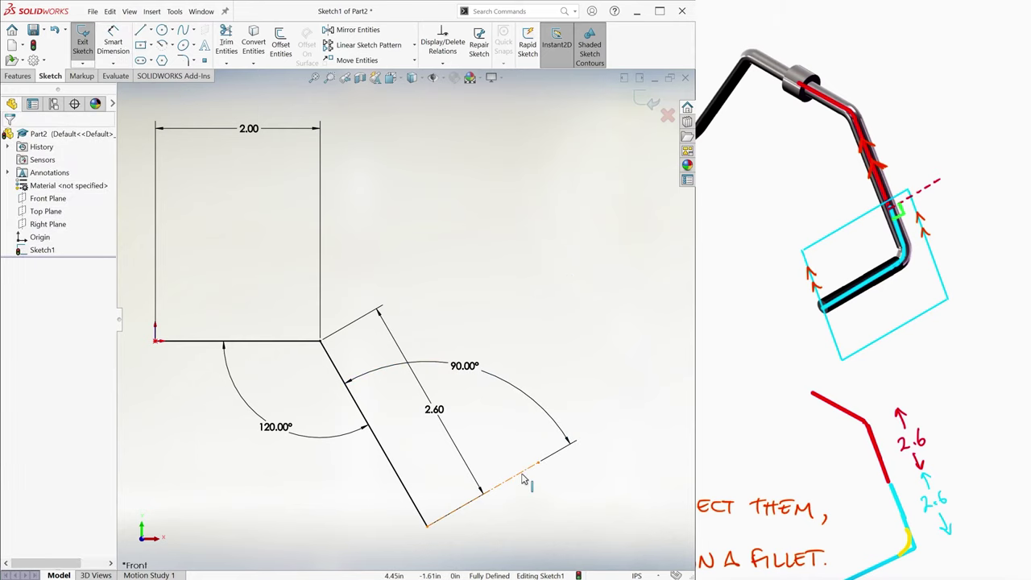
click(519, 473)
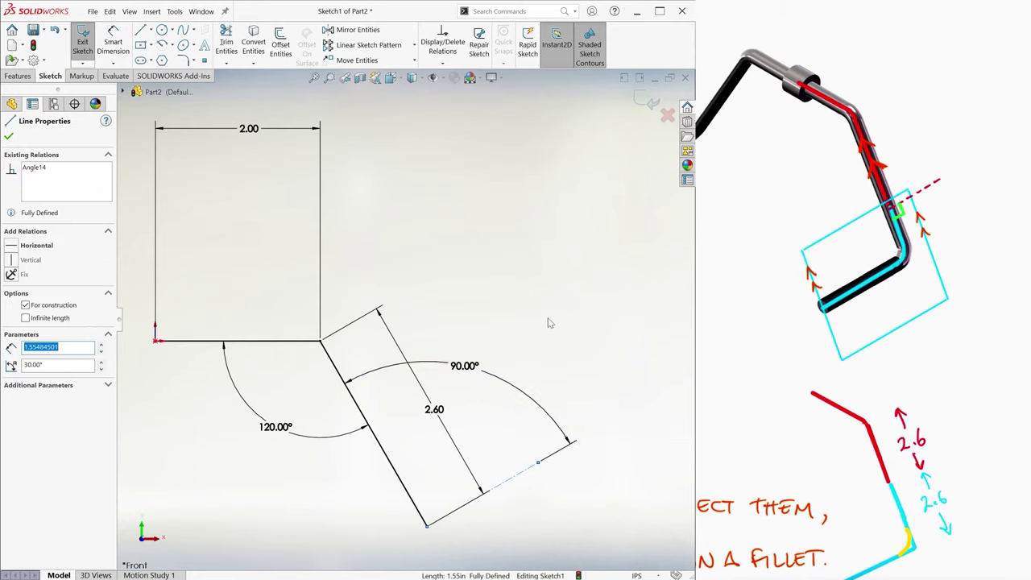
click(468, 368)
click(513, 314)
click(651, 99)
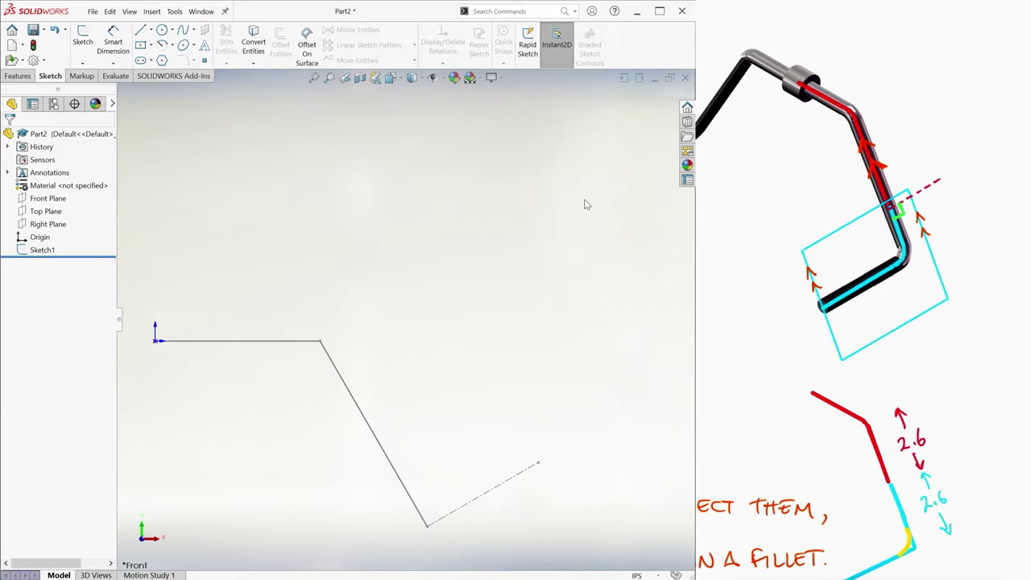
- Create a reference plane perpendicular to the construction line and coincident with the sloped line
key(ctrl+7)
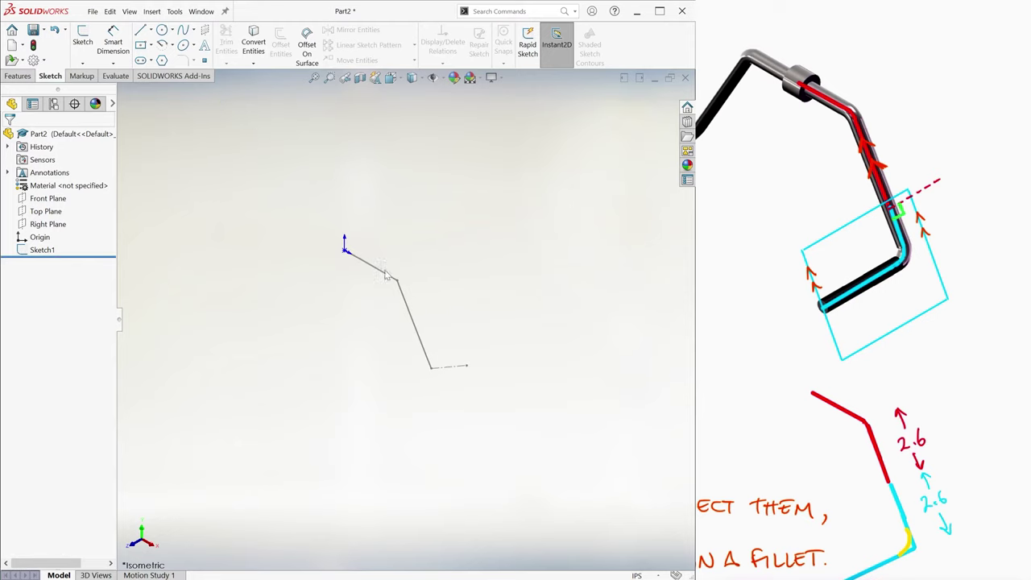
click(21, 77)
click(519, 45)
click(529, 77)
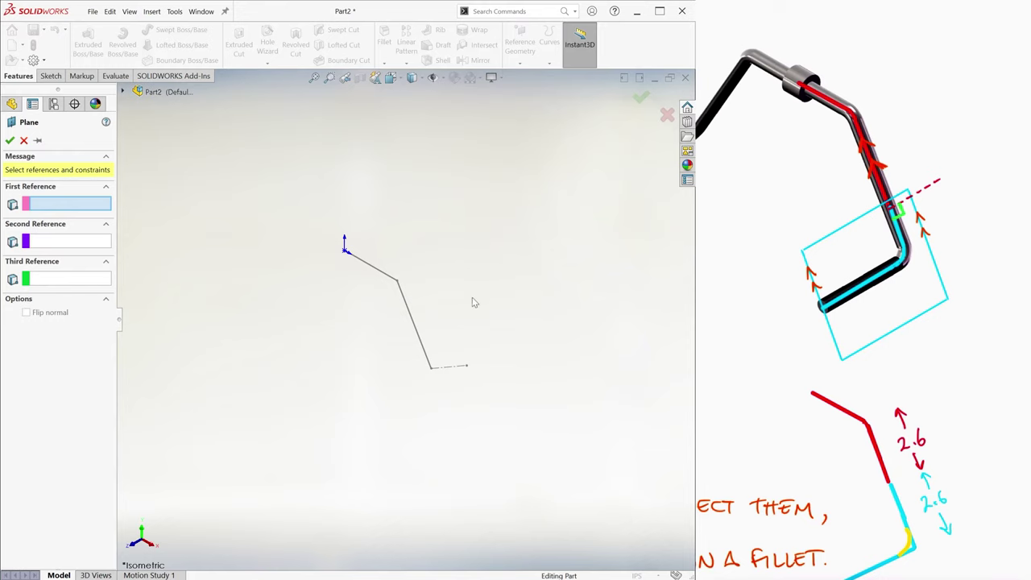
click(447, 368)
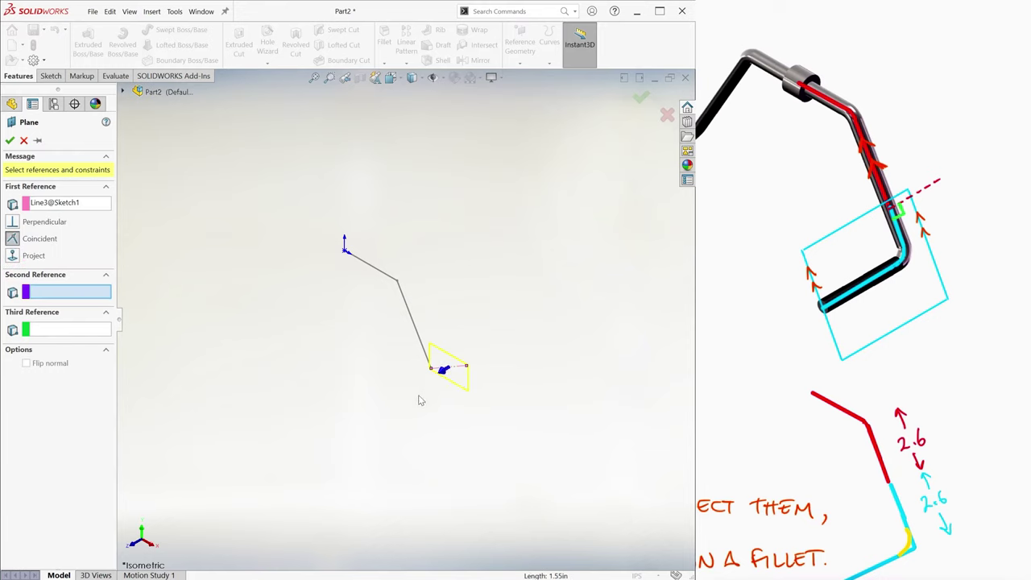
click(12, 222)
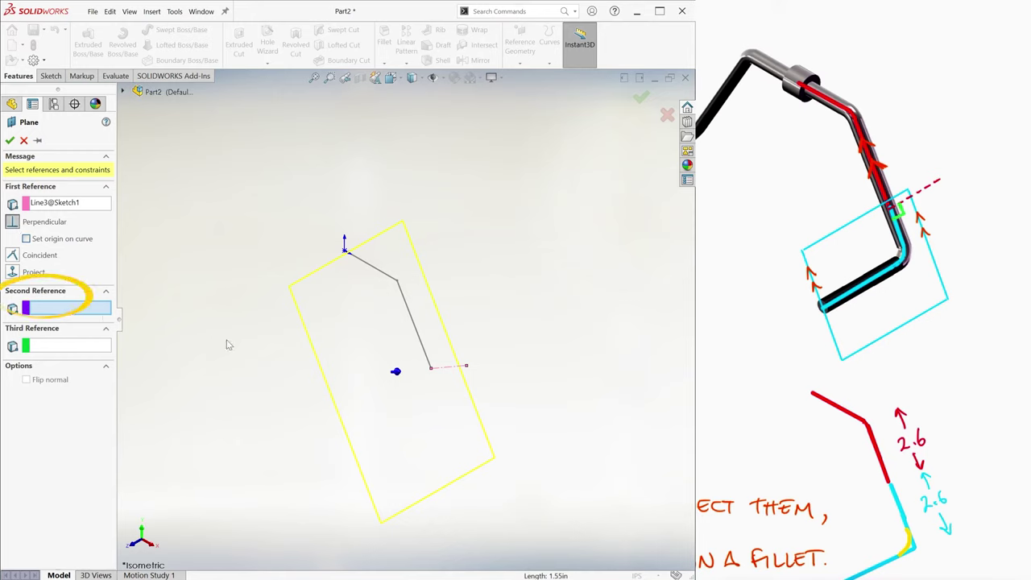
click(432, 371)
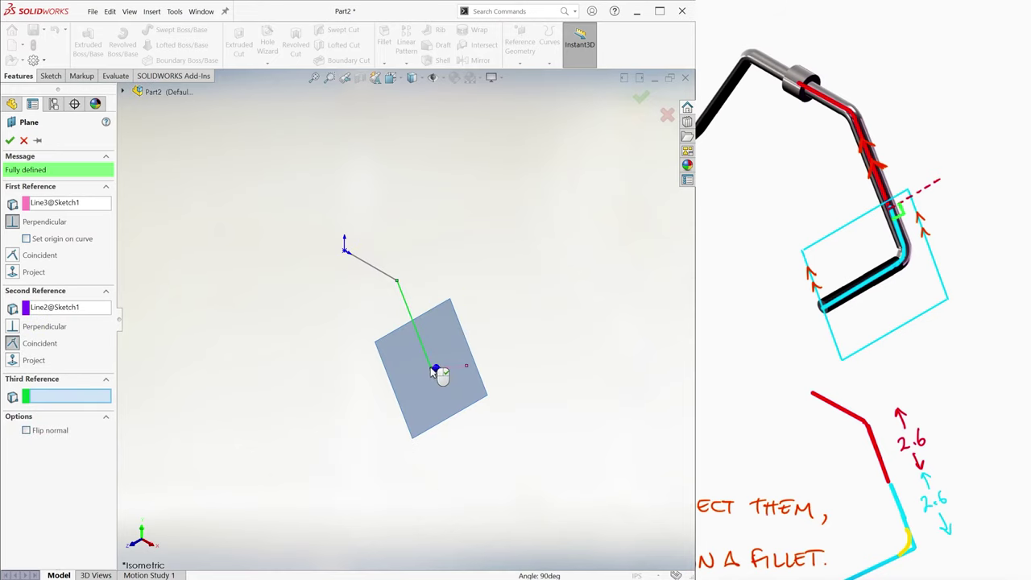
middle_drag(368, 384, 389, 385)
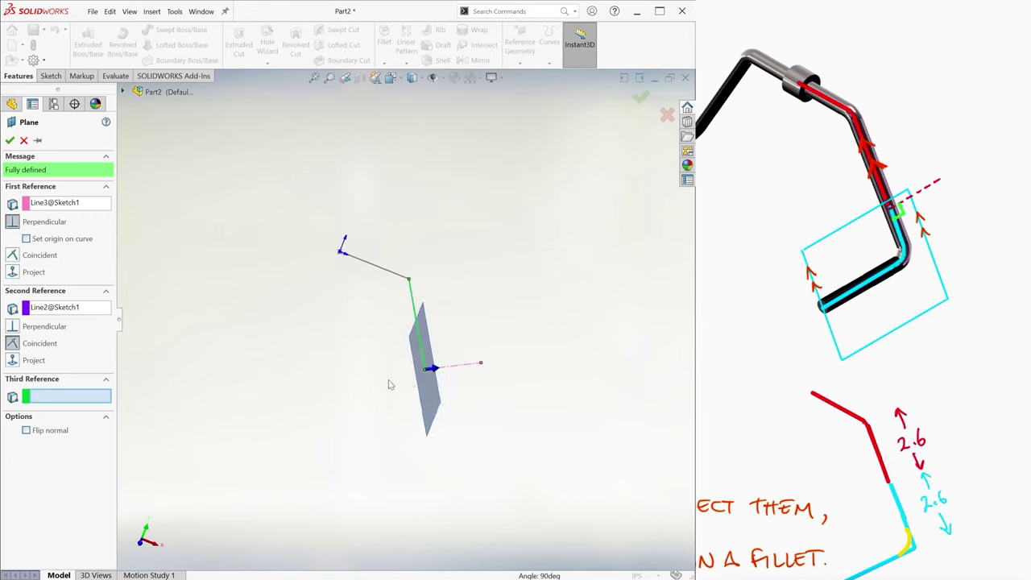
key(Return)
- On the new plane, sketch a line extending the sloped line from its free end, then a perpendicular line about 6.2 in long
key(ctrl+7)
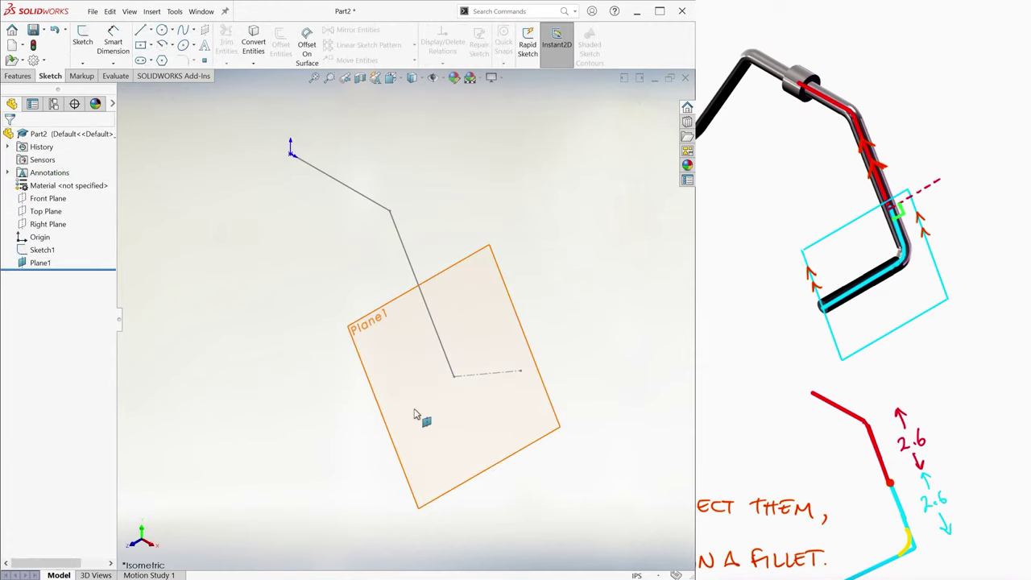
click(418, 380)
key(ctrl+8)
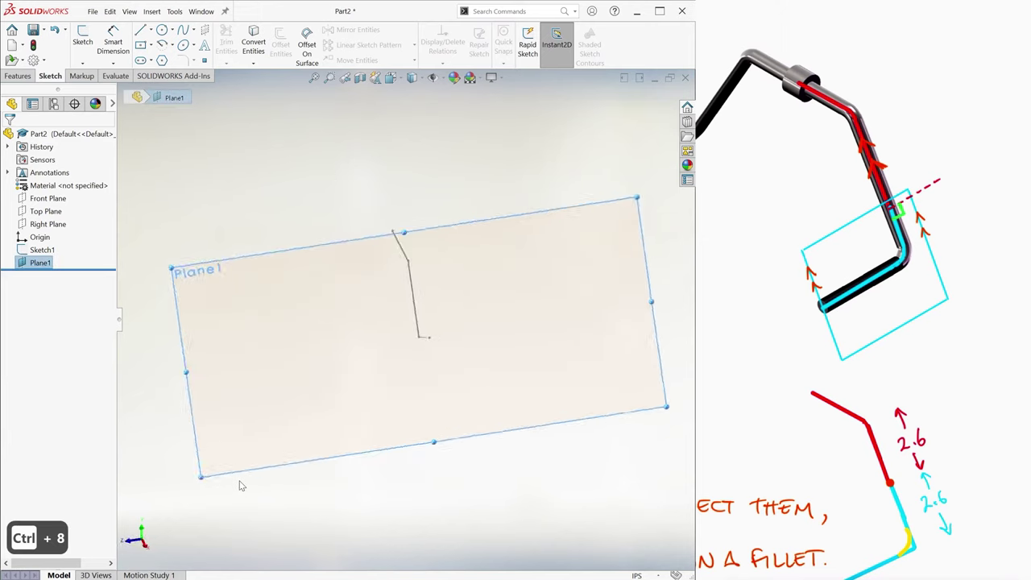
click(141, 32)
click(405, 331)
click(405, 417)
double_click(202, 417)
- Dimension the line extending the path to 2.6 in and the perpendicular handle line to 4 in
click(114, 42)
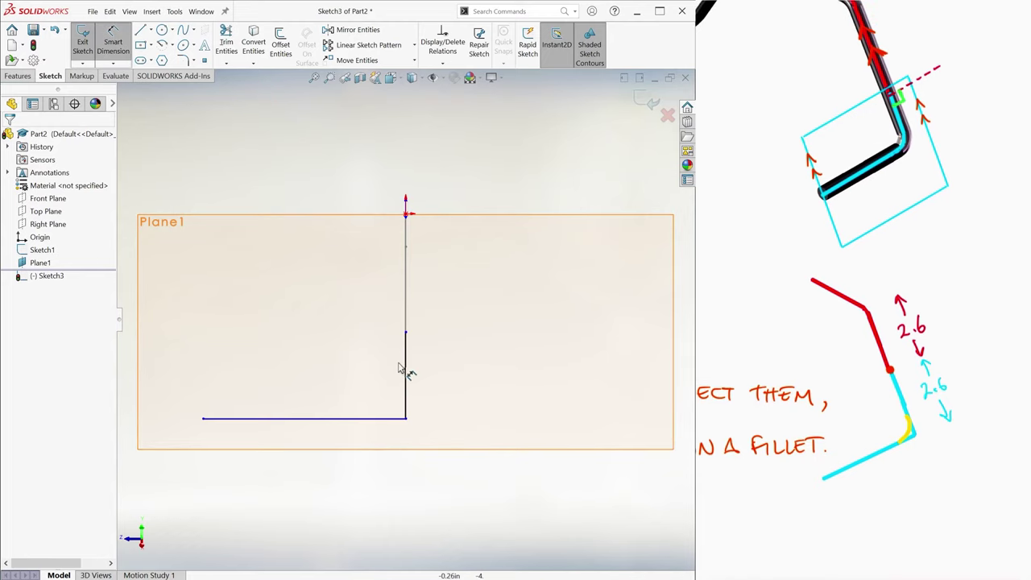
click(405, 368)
click(484, 378)
text(2.60in)
key(Return)
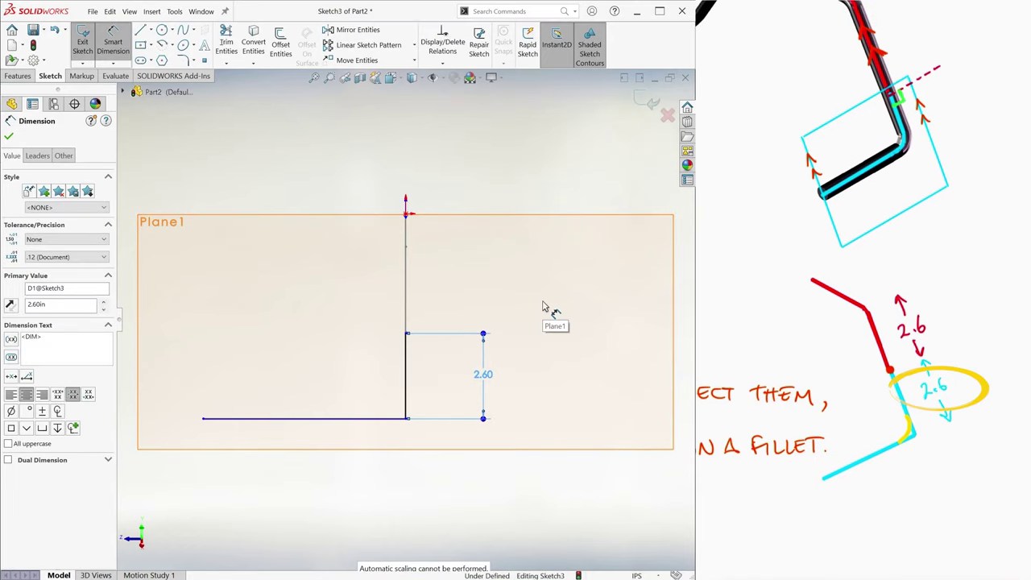
click(317, 417)
click(334, 473)
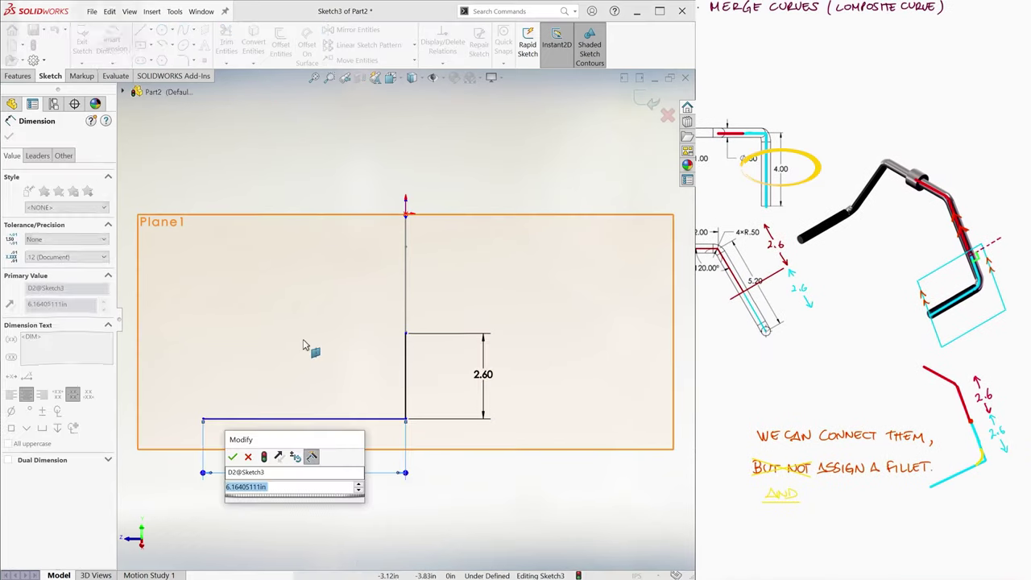
text(4)
key(Return)
key(Escape)
- Round the corner between the two path lines with a 0.5 in sketch fillet and pull the path away from the sloped line's end
click(184, 60)
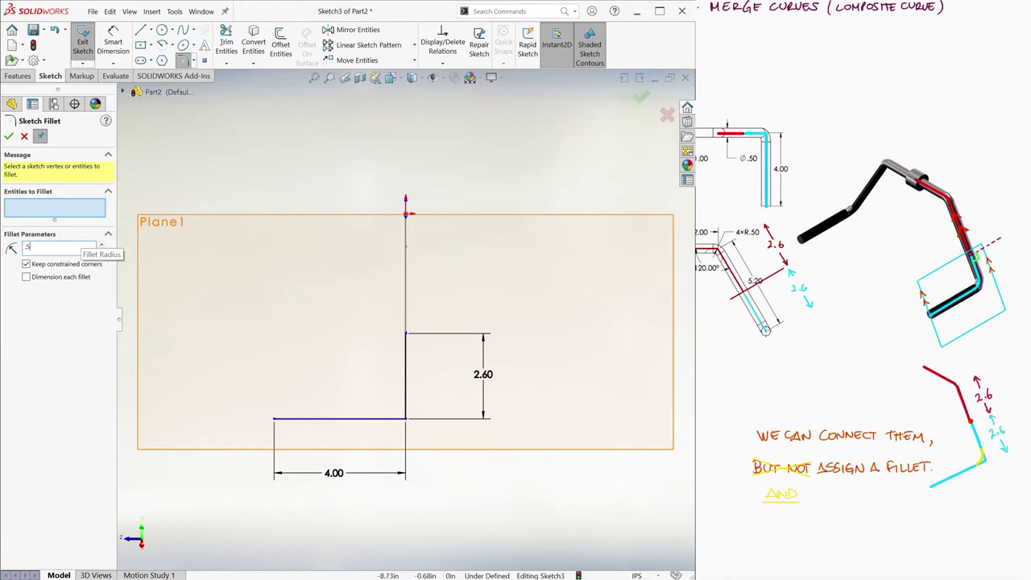
click(406, 418)
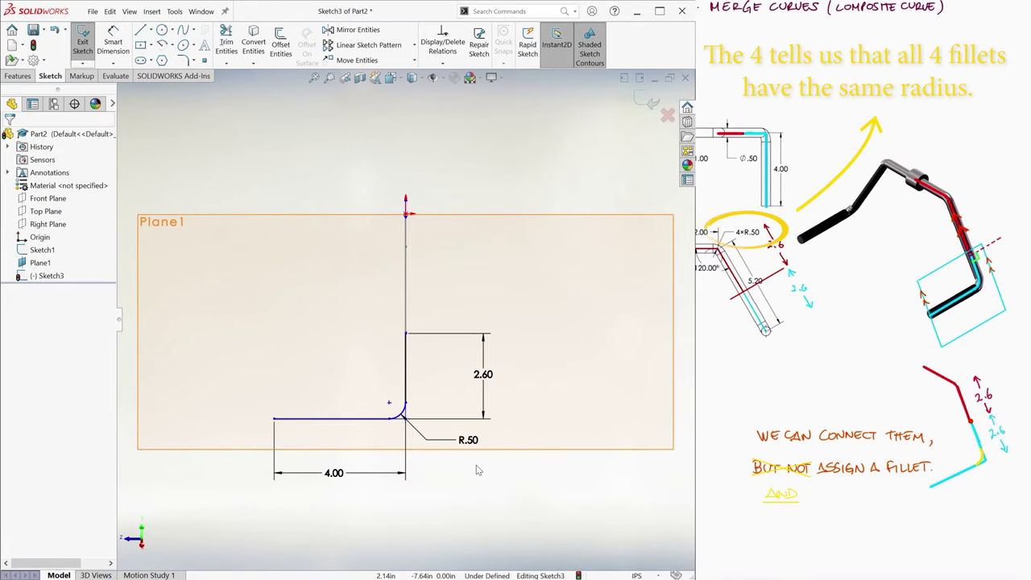
drag(520, 487, 377, 378)
drag(360, 419, 360, 472)
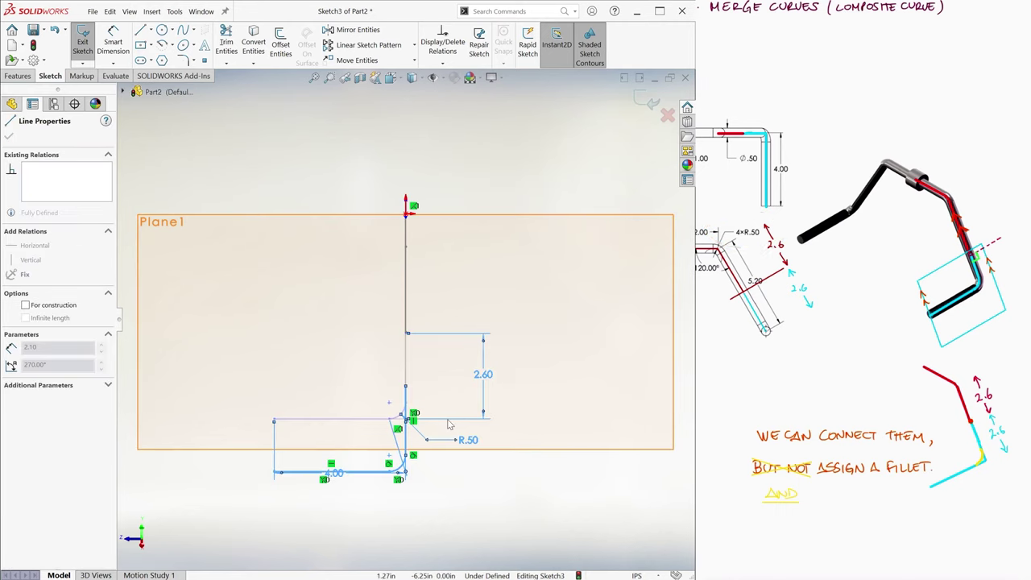
click(529, 487)
- Add a Pierce relation between the path's free endpoint and the first sketch's sloped line, and close the sketch
click(442, 63)
click(452, 90)
click(406, 387)
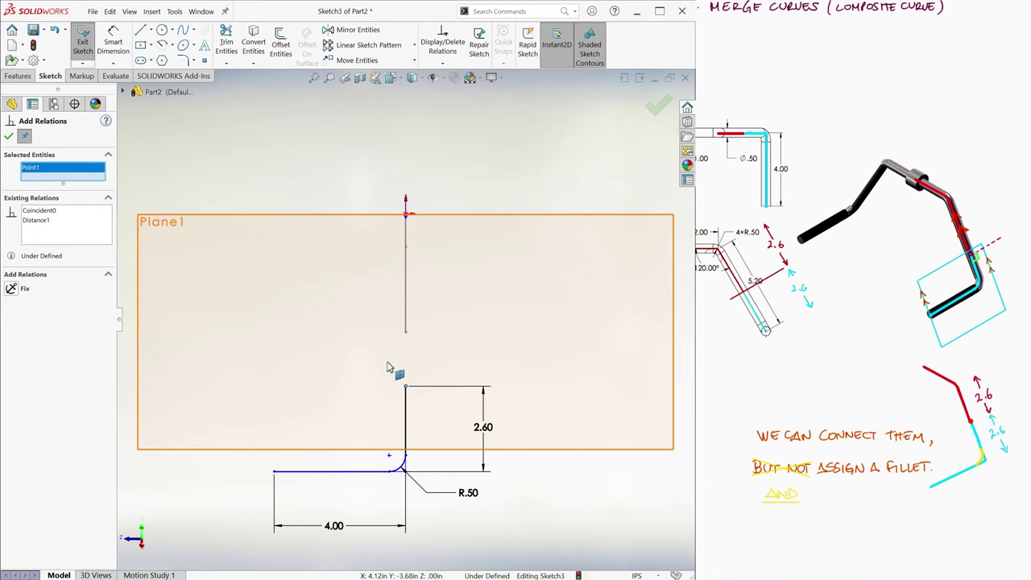
ctrl+middle_drag(388, 363, 388, 322)
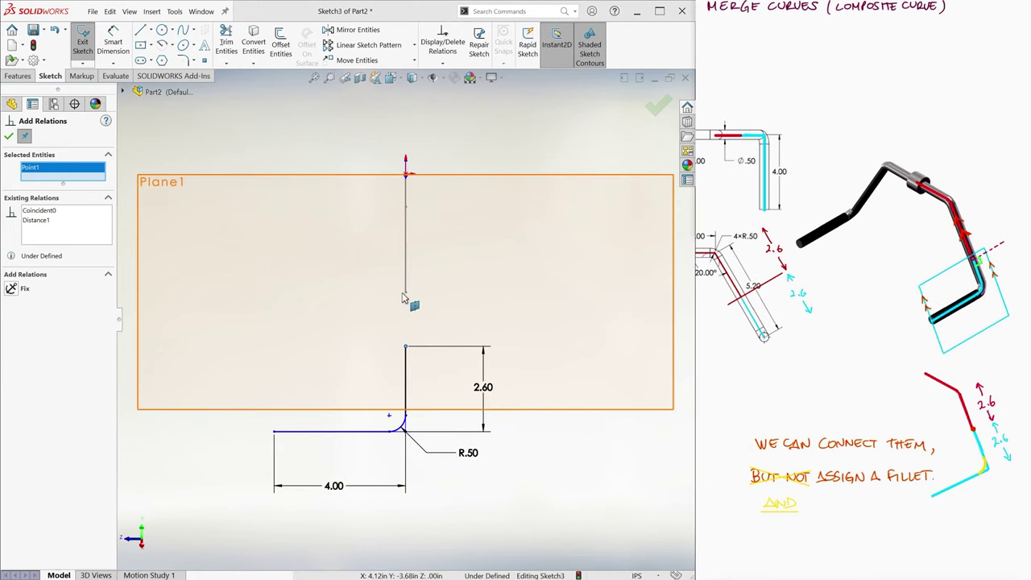
click(404, 296)
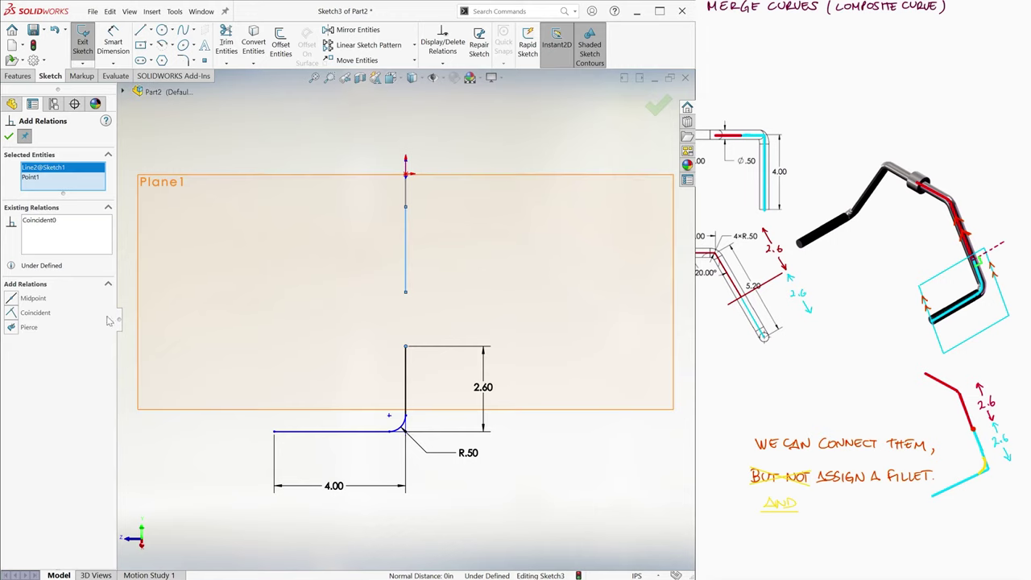
click(11, 329)
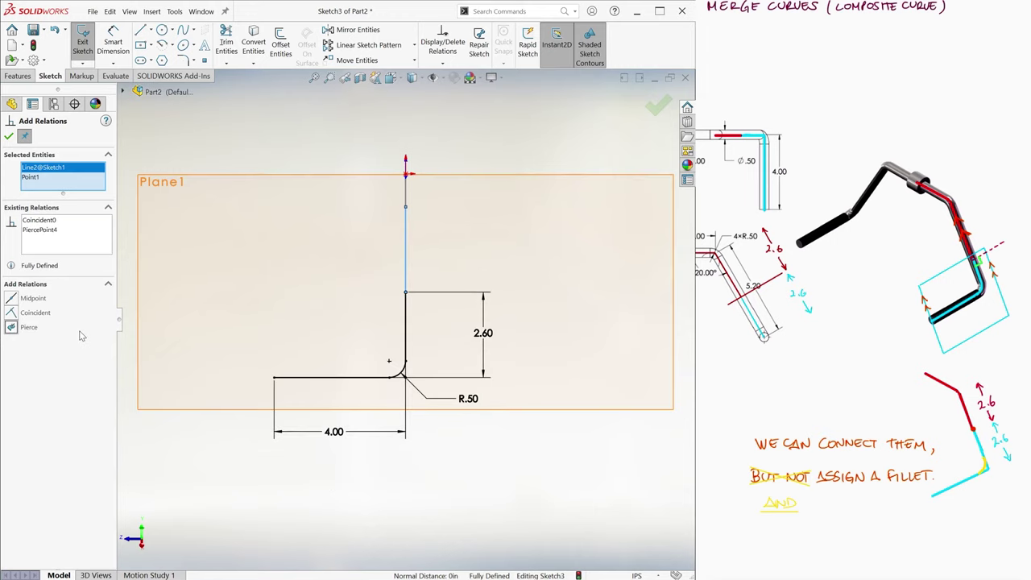
key(ctrl+7)
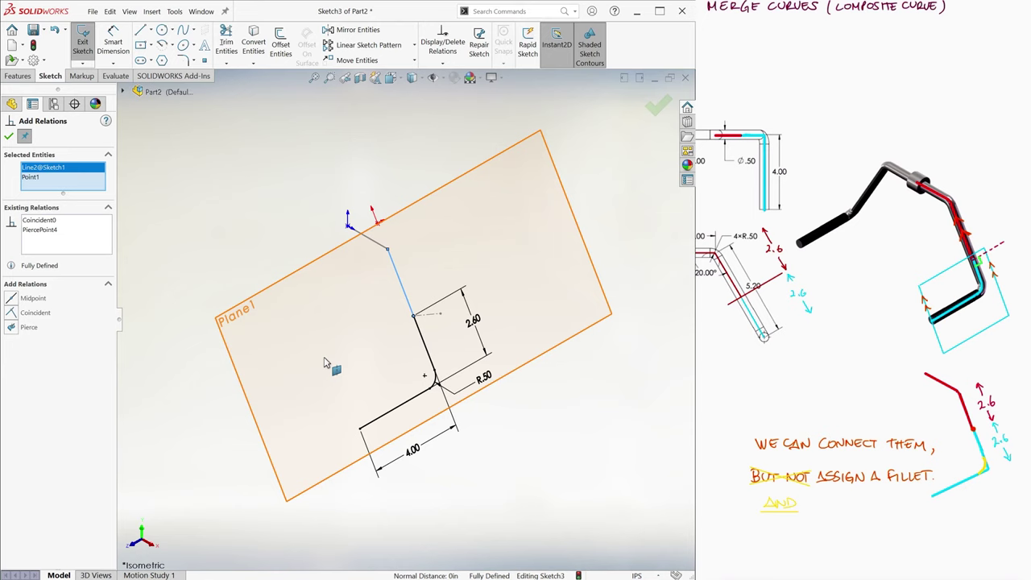
click(659, 105)
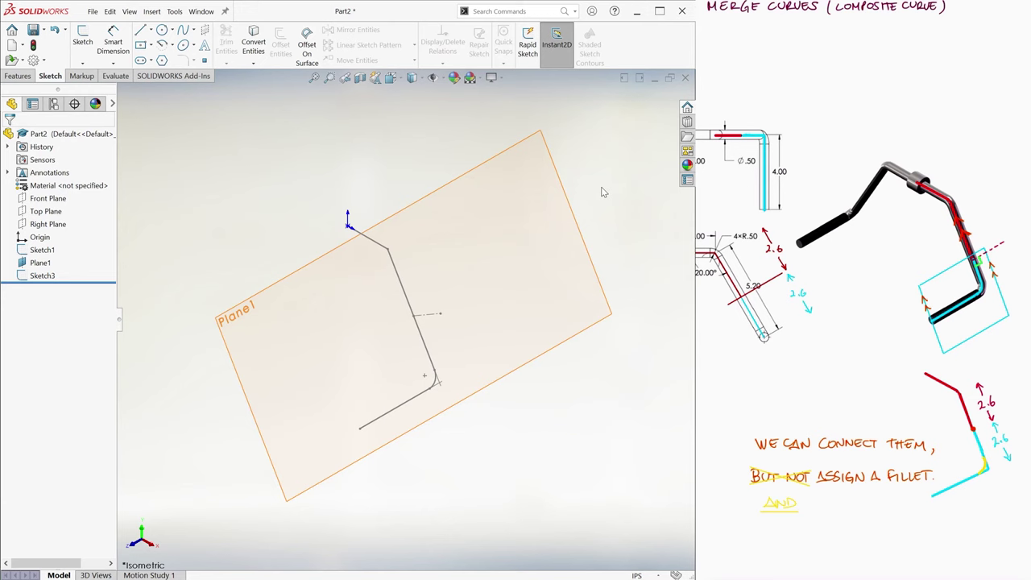
- Join the two path sketches, Sketch1 and Sketch3, into one composite curve
click(151, 11)
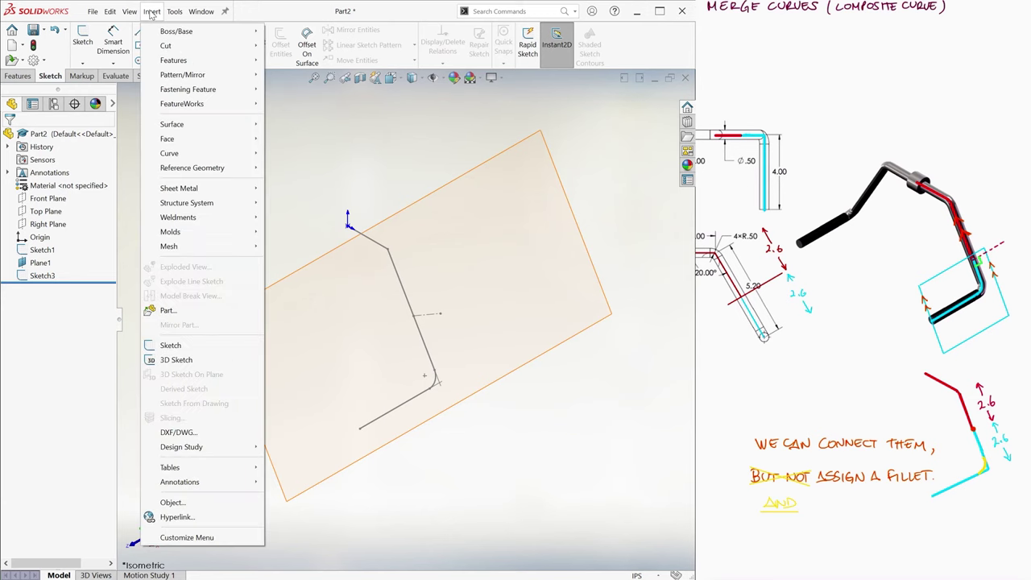
mouse_move(199, 157)
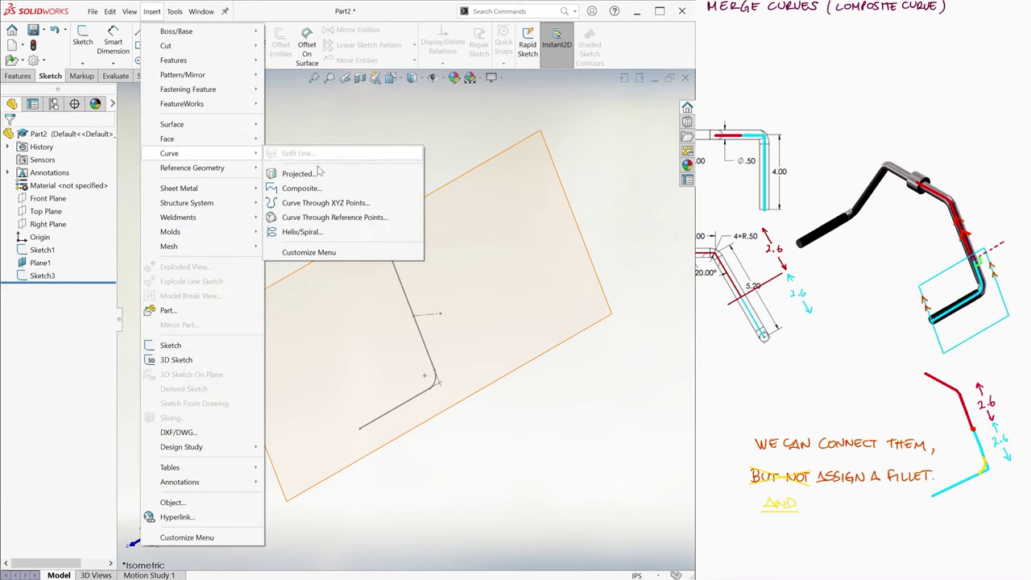
click(346, 189)
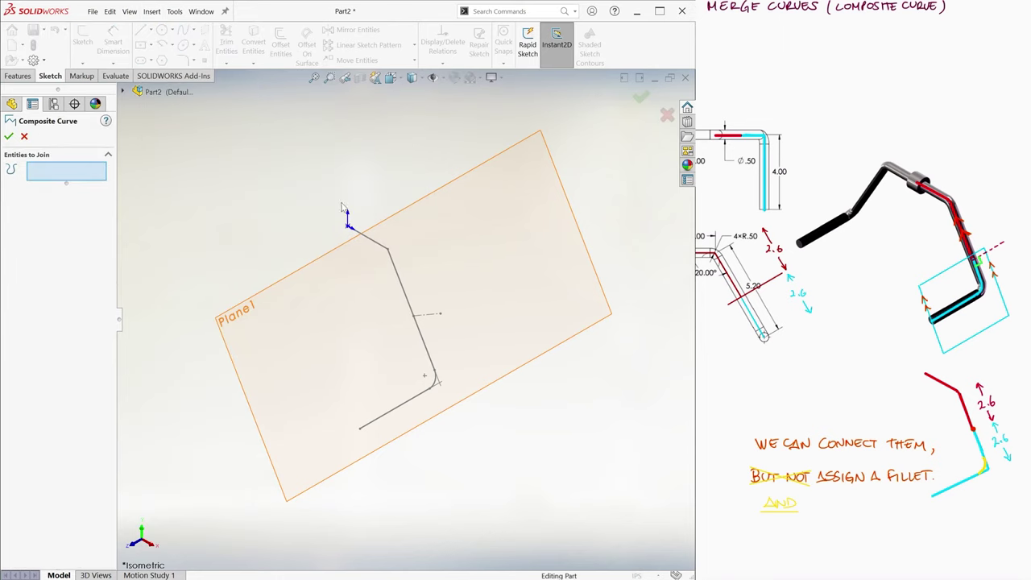
click(375, 245)
click(422, 339)
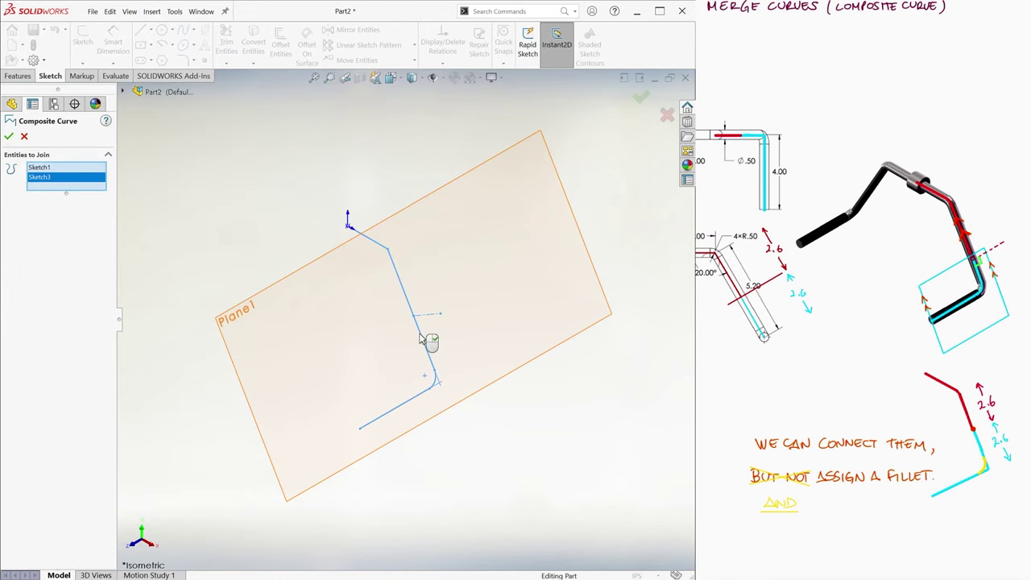
click(640, 97)
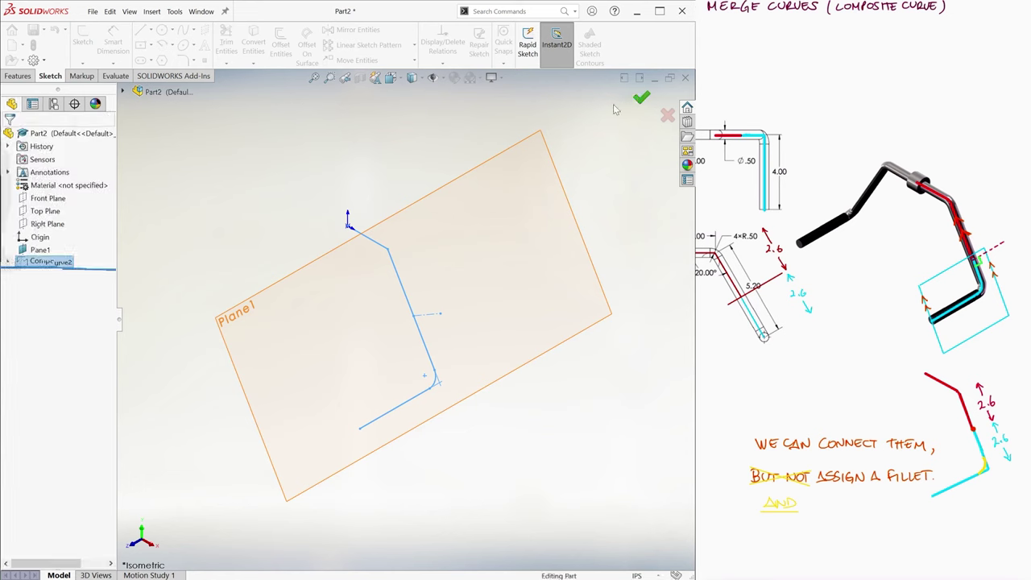
click(183, 233)
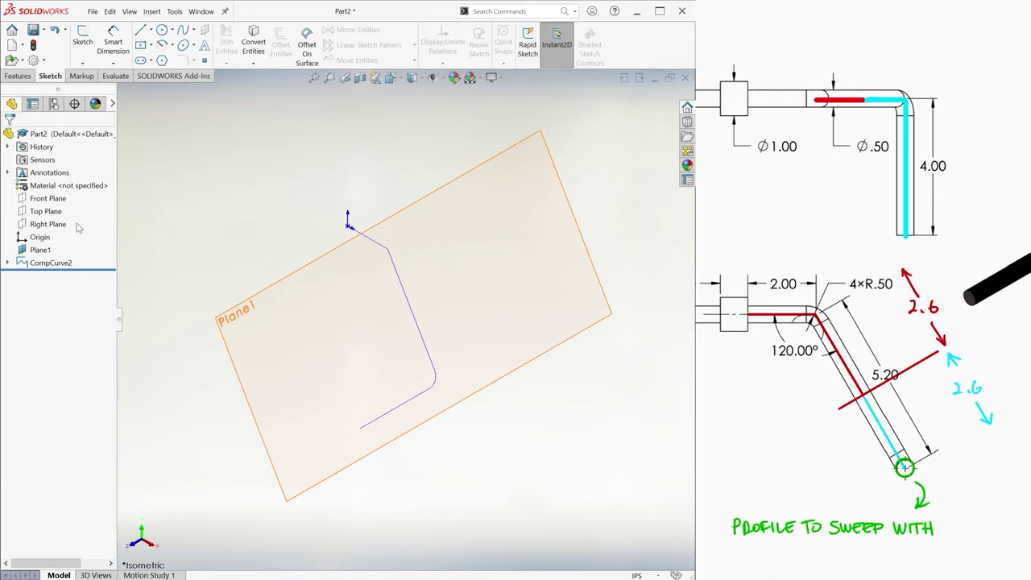
- Start a sketch on the Right Plane and draw a circle centred on the origin with a radius of about 0.88 in
click(83, 44)
click(126, 94)
click(180, 182)
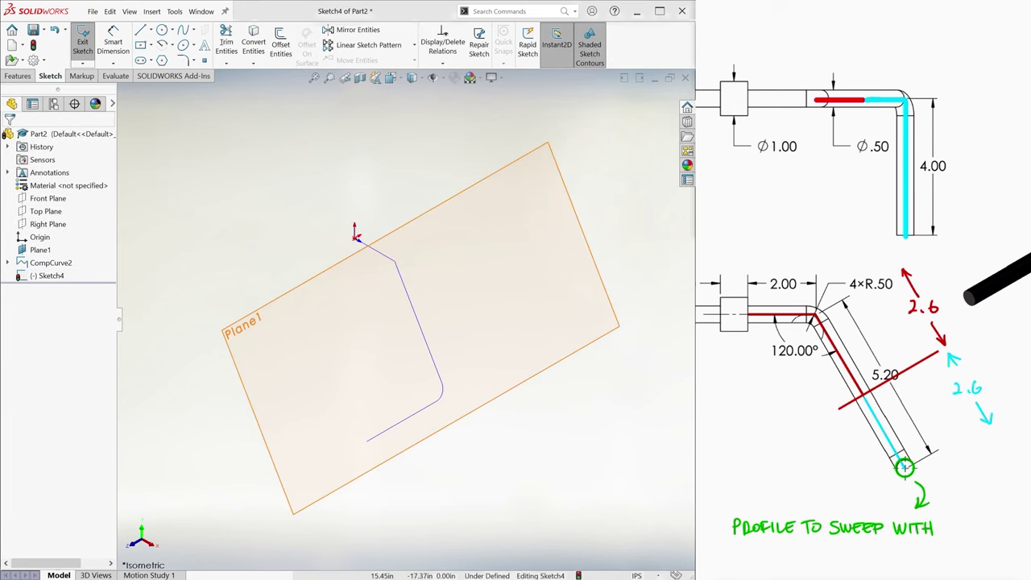
click(162, 30)
click(356, 235)
click(372, 220)
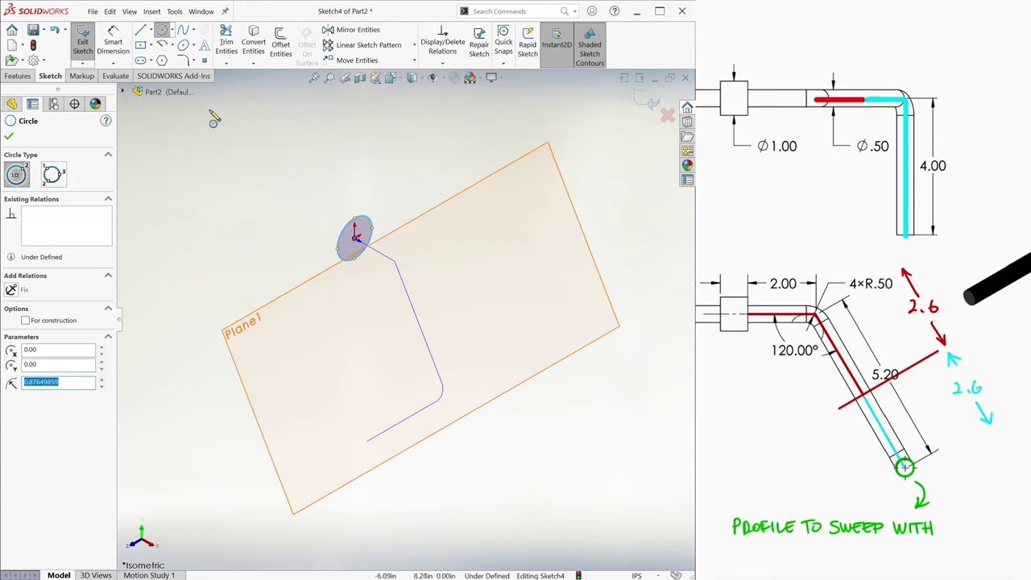
- Dimension the profile circle's diameter to 0.5 in
click(113, 43)
click(371, 223)
click(402, 153)
text(..5)
key(Return)
key(ctrl+7)
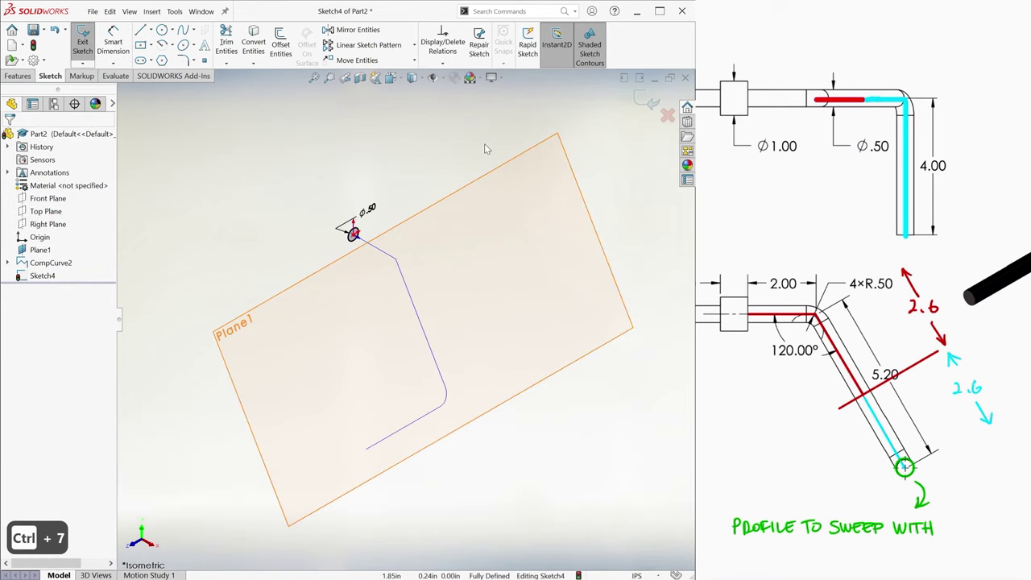
- Sweep the 0.5 in circle along the composite curve to create the solid bent bar
click(19, 77)
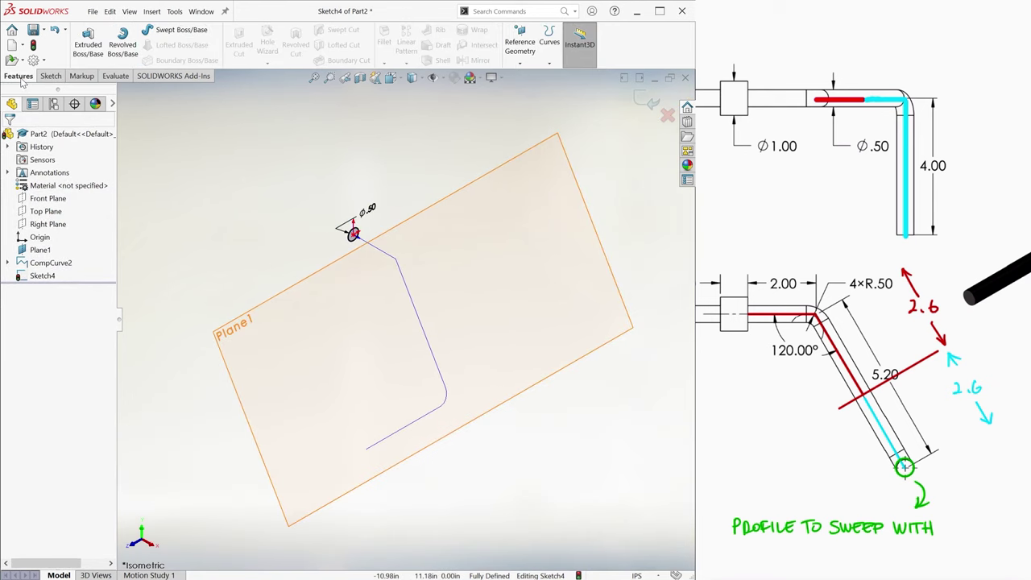
click(179, 31)
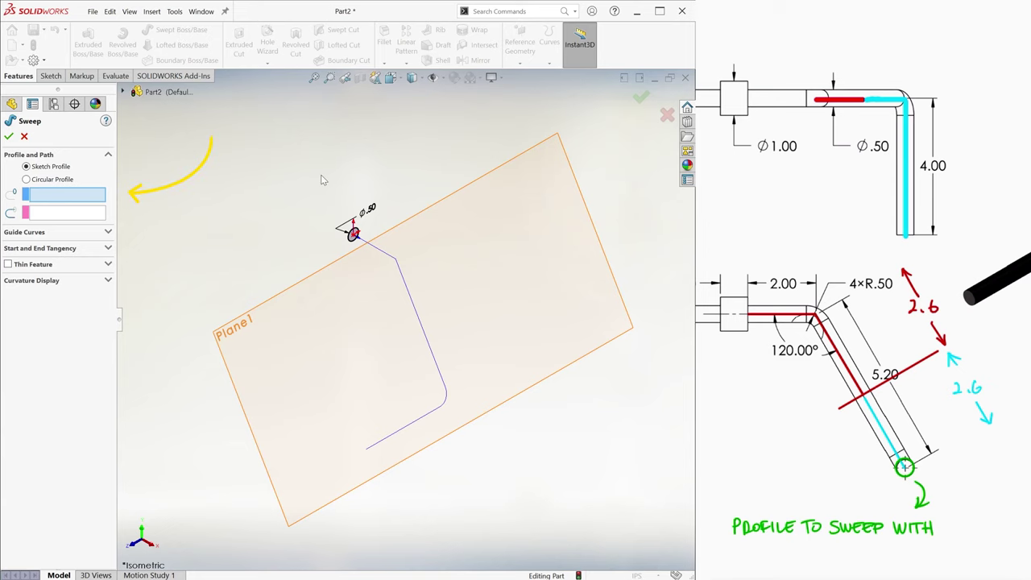
click(352, 232)
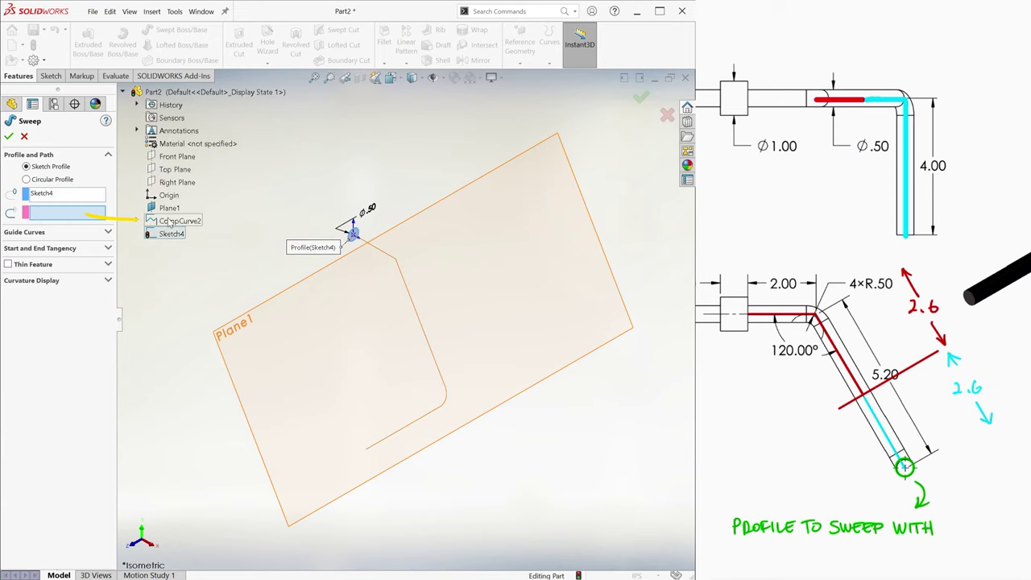
click(173, 203)
click(640, 97)
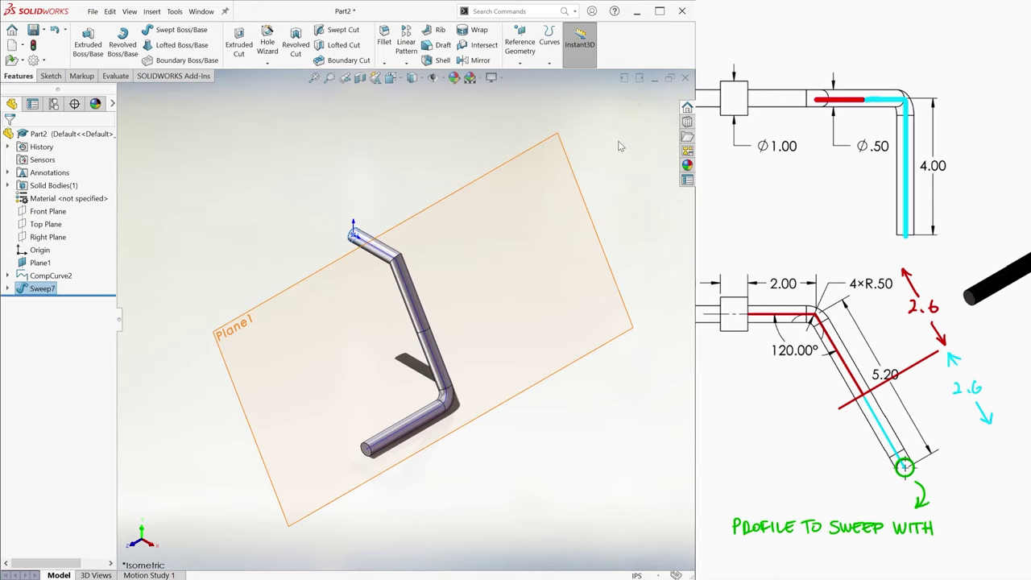
click(620, 146)
- Start an extruded boss on the bar's end face at the origin and sketch a larger circle centred on the origin
middle_drag(284, 260, 367, 302)
click(88, 42)
click(328, 242)
click(162, 30)
click(329, 242)
click(307, 262)
- Dimension the collar circle's diameter to 1 in
click(113, 40)
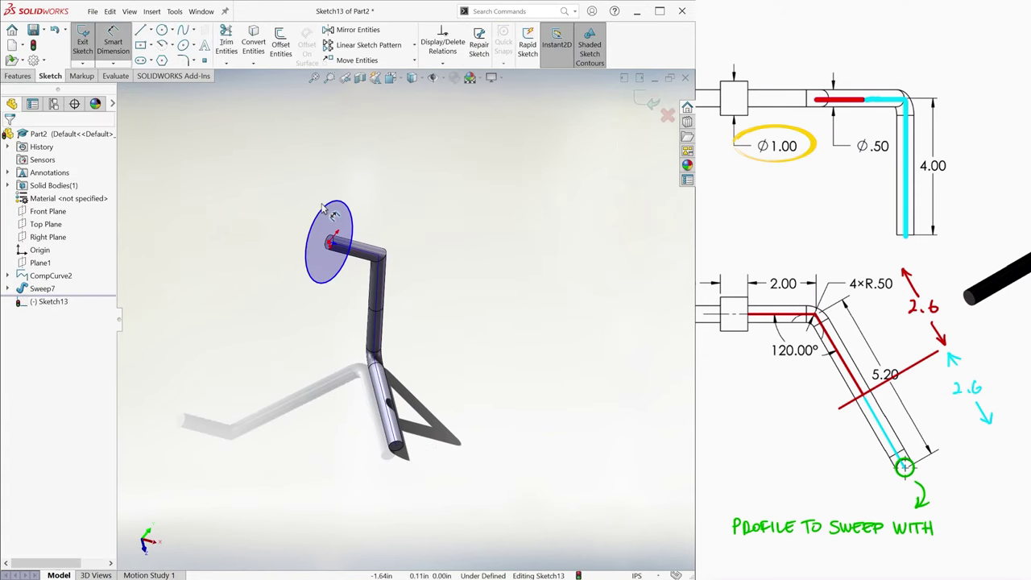
click(324, 206)
click(274, 150)
text(1.00in)
key(Return)
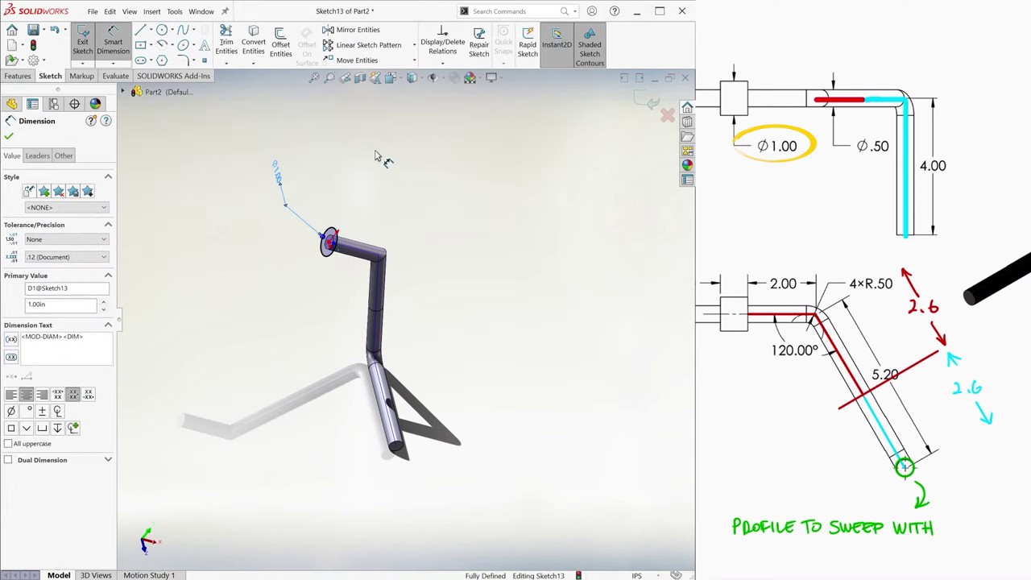
- Close the collar sketch and extrude it 0.4 in, half of the collar's 0.8 in width
click(649, 101)
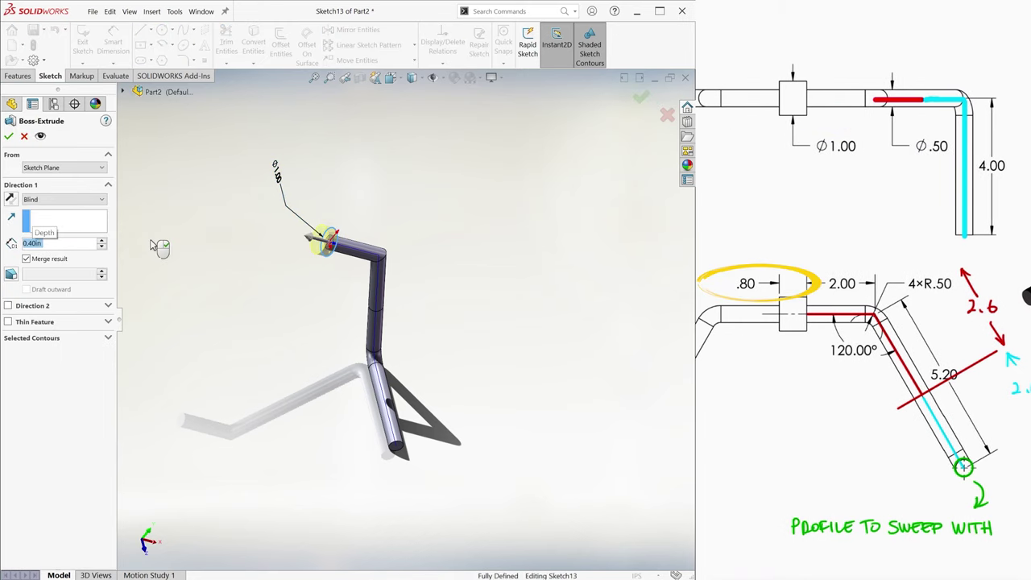
text(.8)
key(Return)
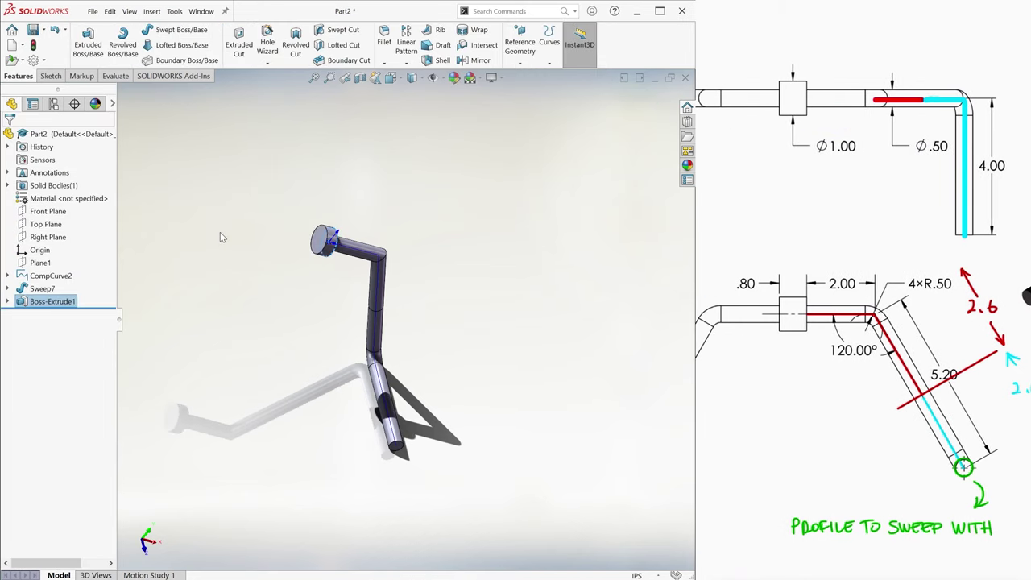
- Mirror the swept bar and the extruded collar about the collar's flat outer face, with Geometry Pattern enabled
key(ctrl+7)
scroll(354, 269, up, 3)
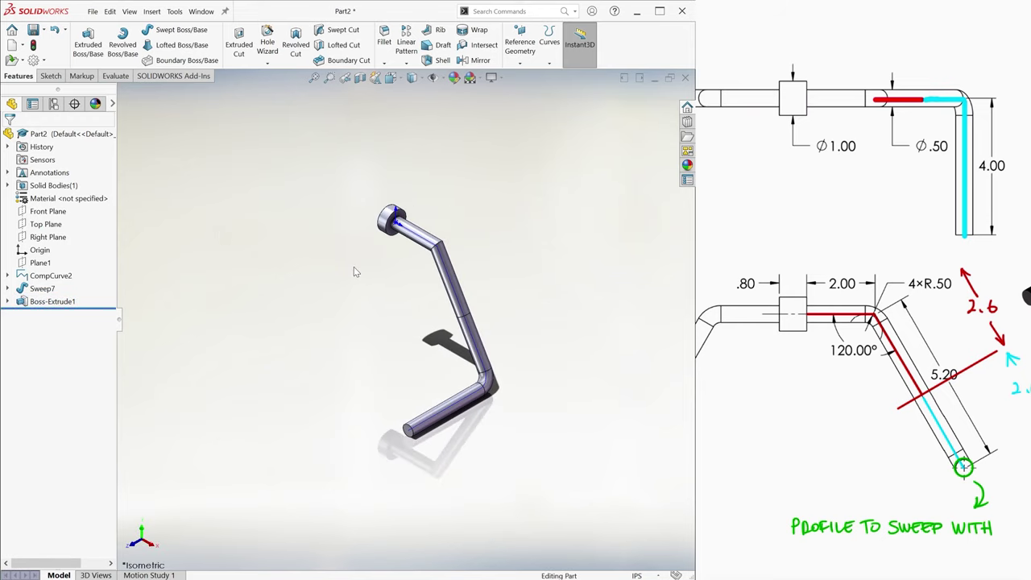
click(480, 60)
middle_drag(387, 330, 512, 383)
click(317, 282)
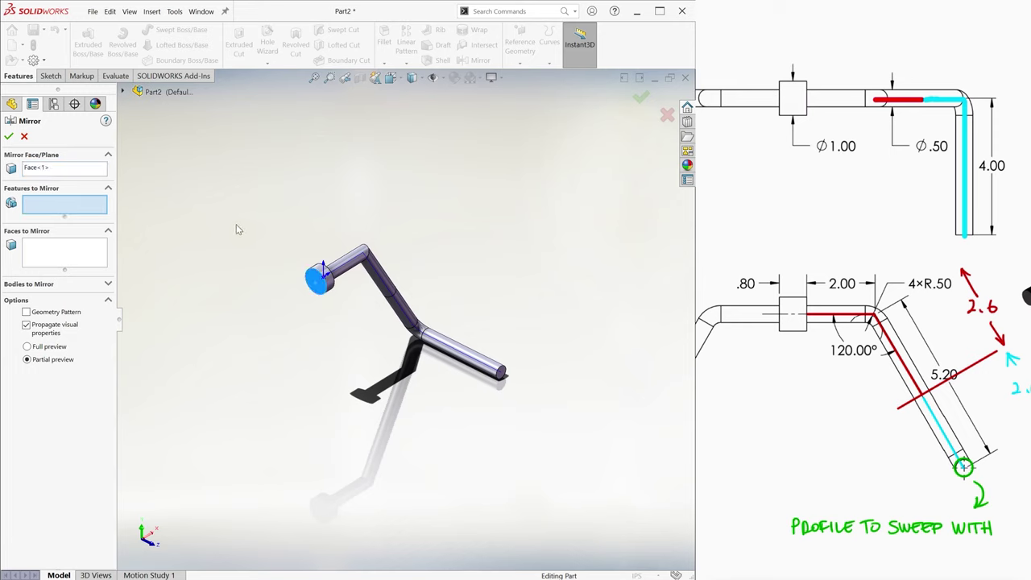
middle_drag(237, 228, 322, 258)
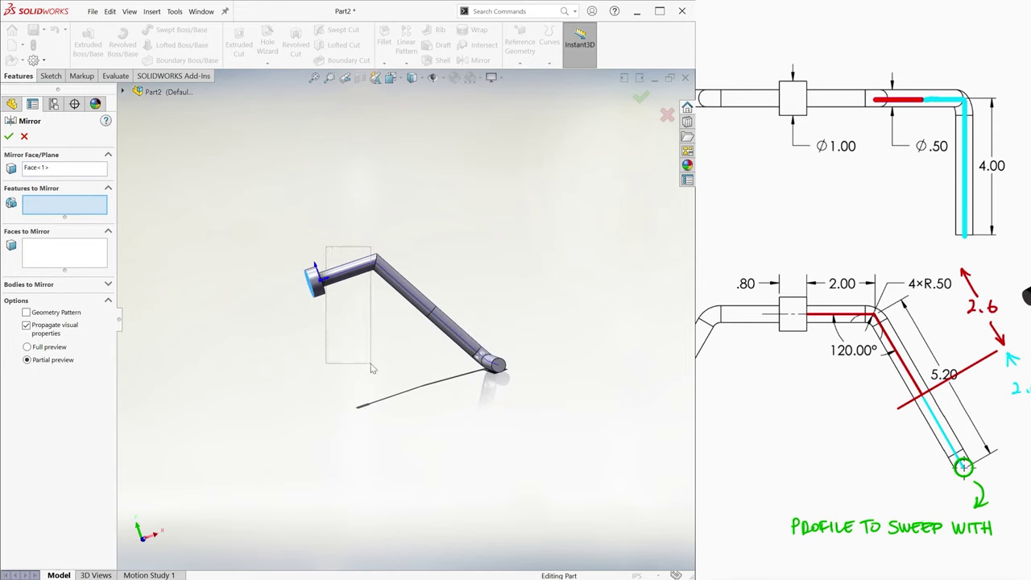
click(336, 281)
click(317, 283)
click(27, 322)
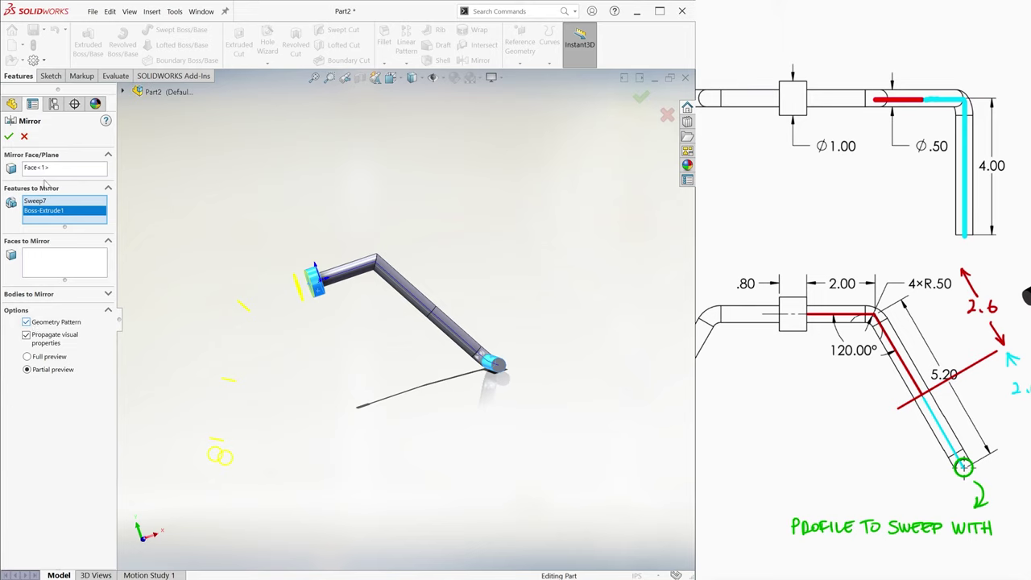
click(9, 136)
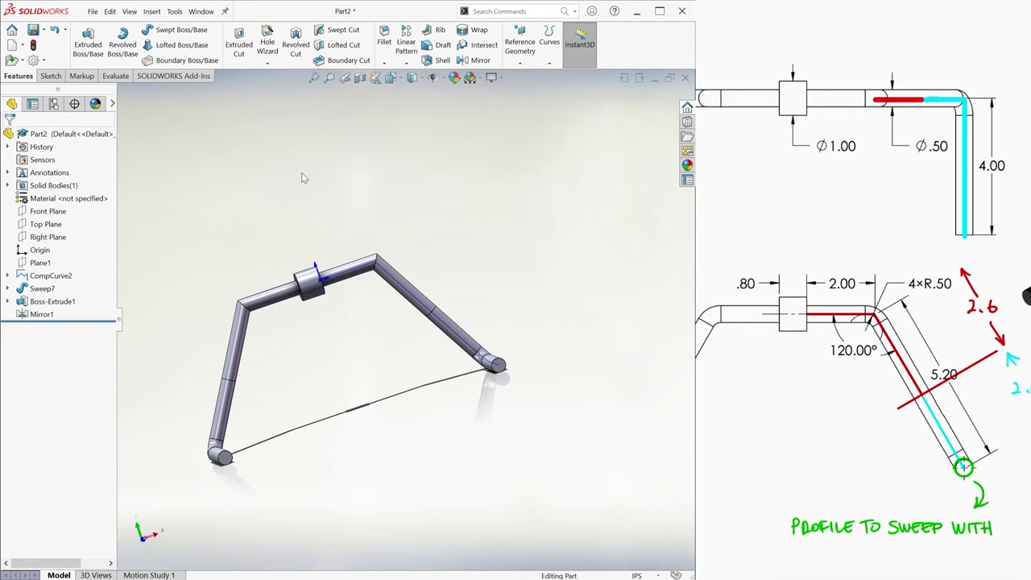
key(ctrl+7)
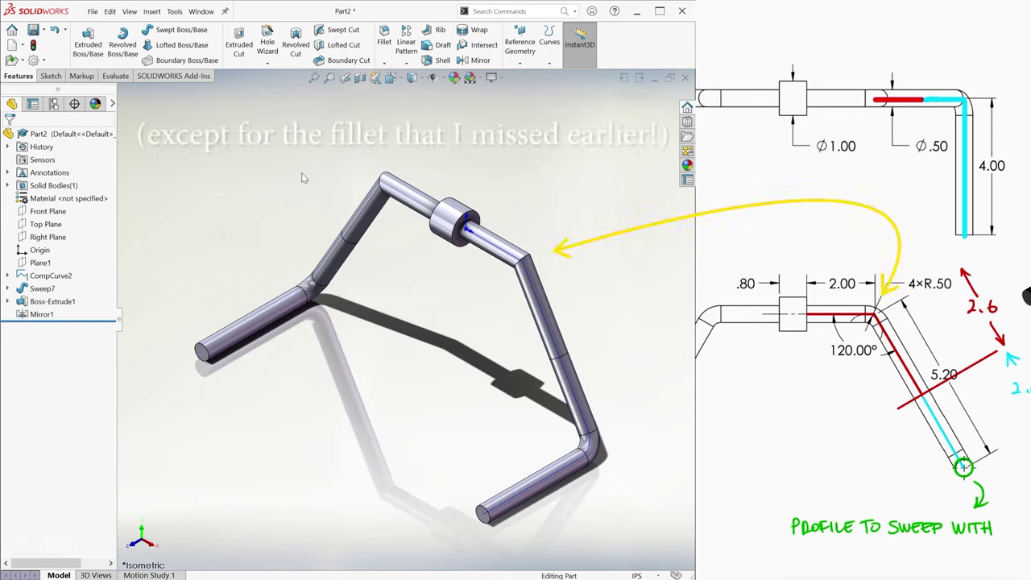